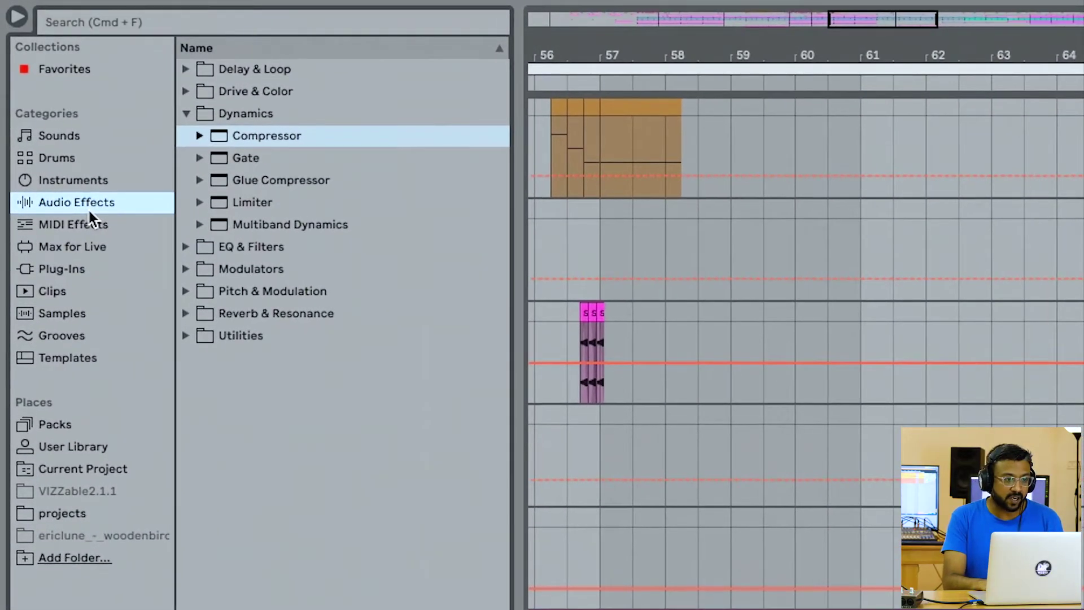
Step: Insert an EQ Eight before the Compressor in the comp chain of the vocal track's Audio Effect Rack
click(188, 246)
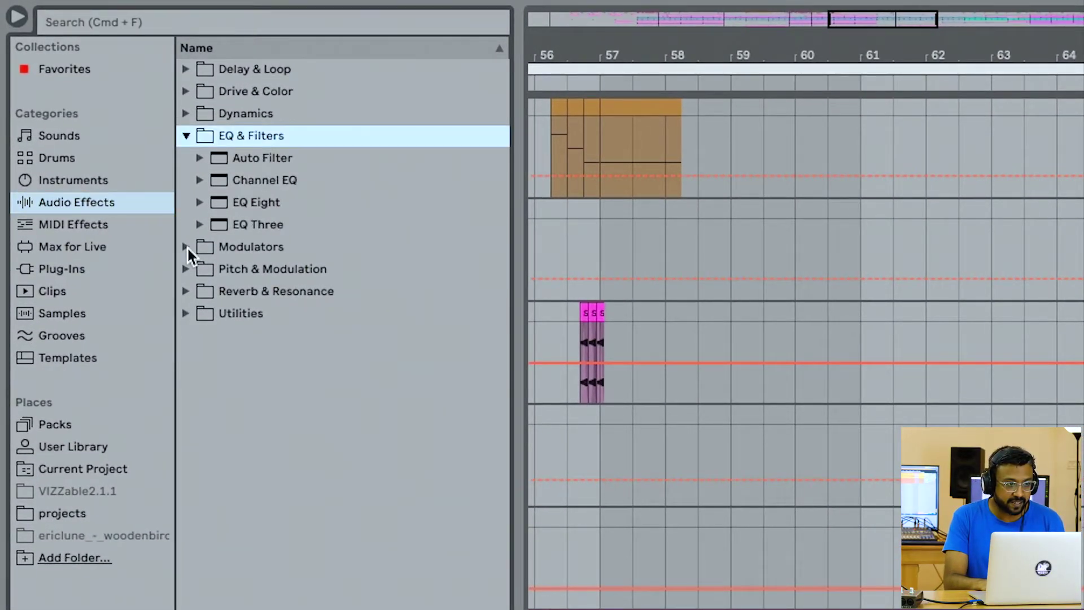
click(258, 205)
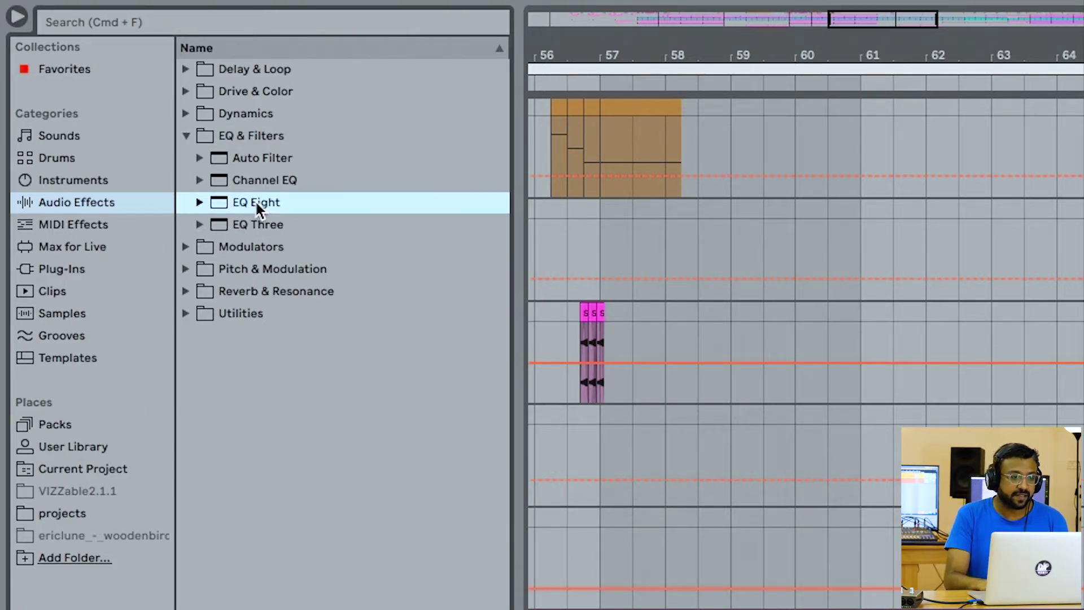
drag(255, 198, 309, 609)
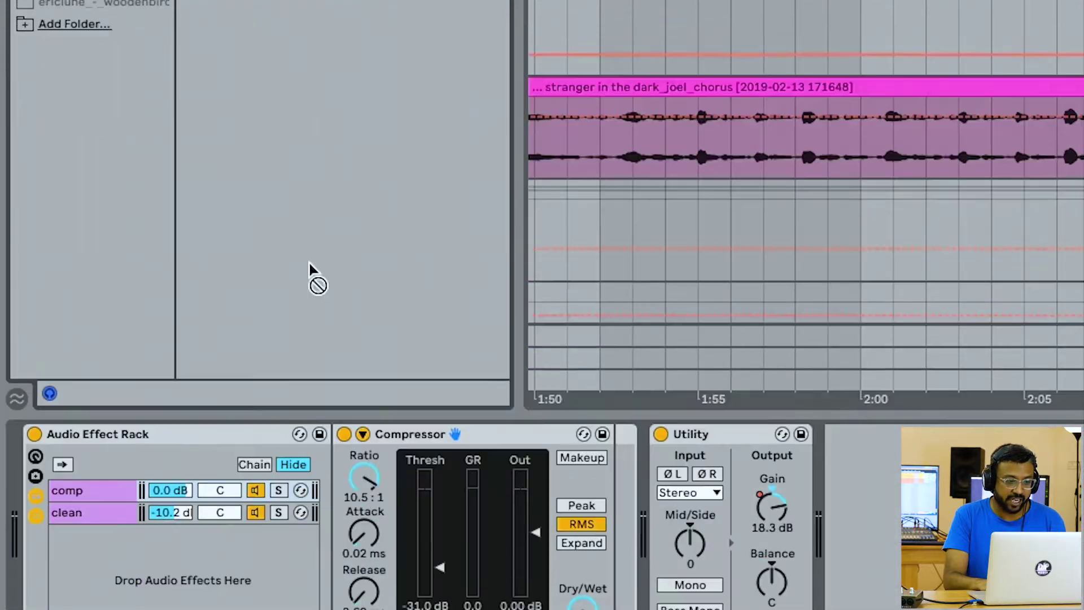
drag(309, 263, 345, 459)
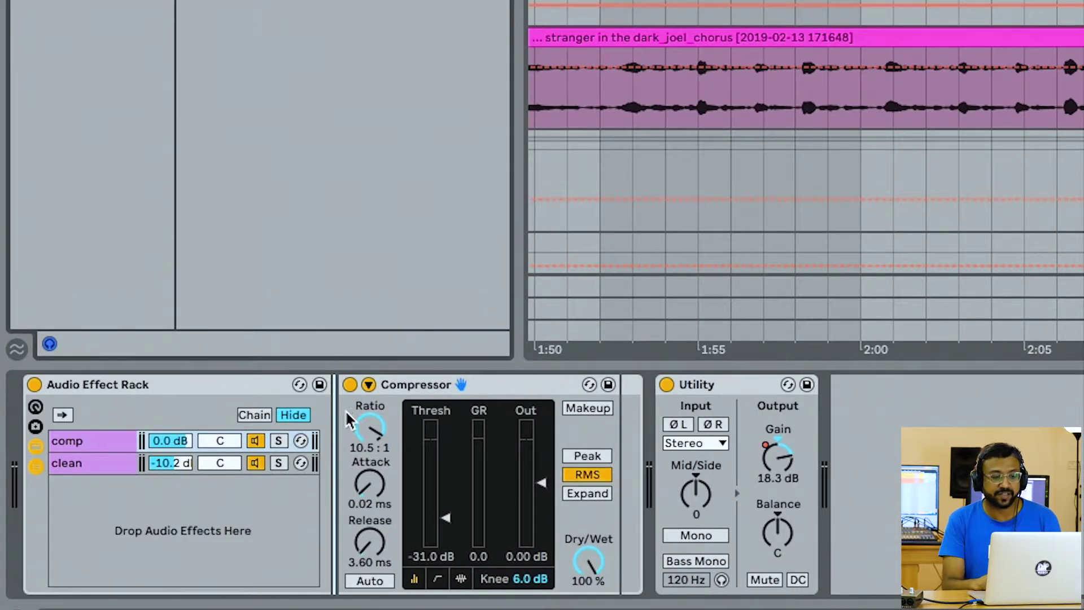
drag(346, 413, 346, 413)
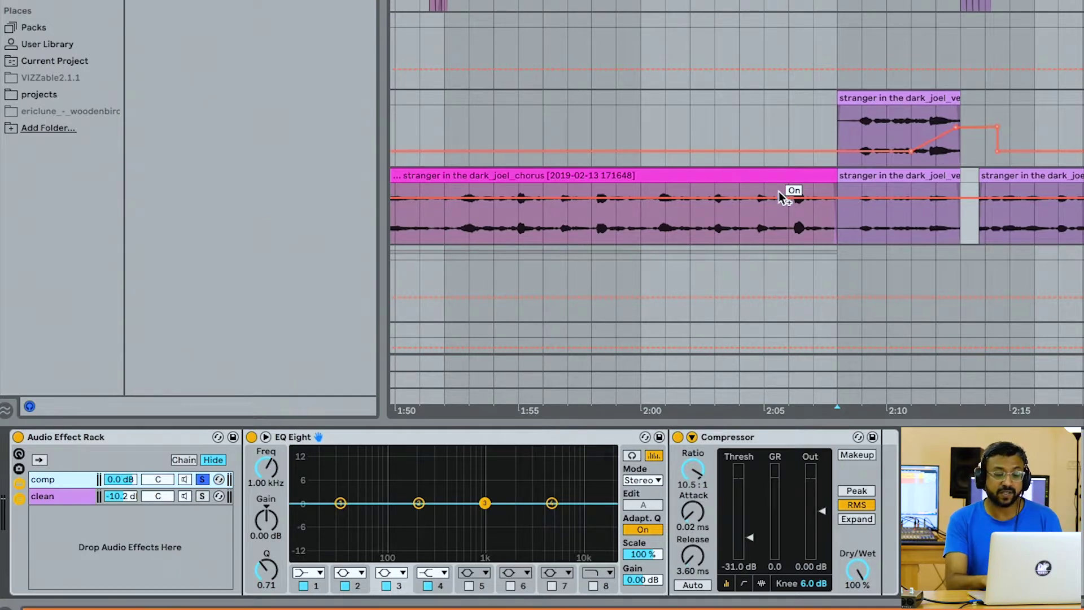
Step: Listen to the soloed comp chain, and set EQ Eight band 2 to 417 Hz, -10.0 dB gain and a Q of 0.30
key(space)
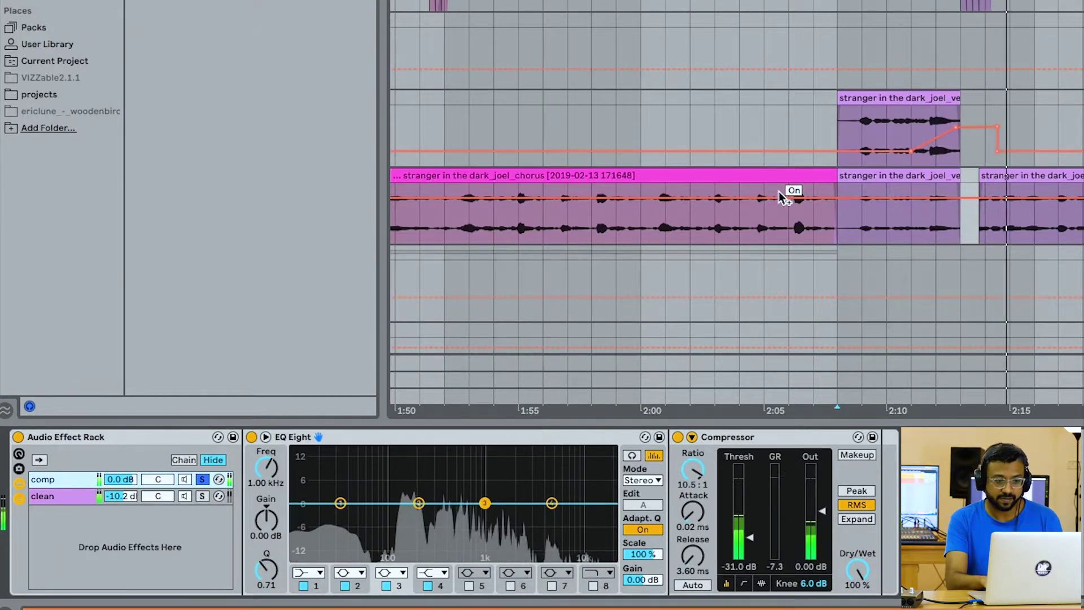
key(space)
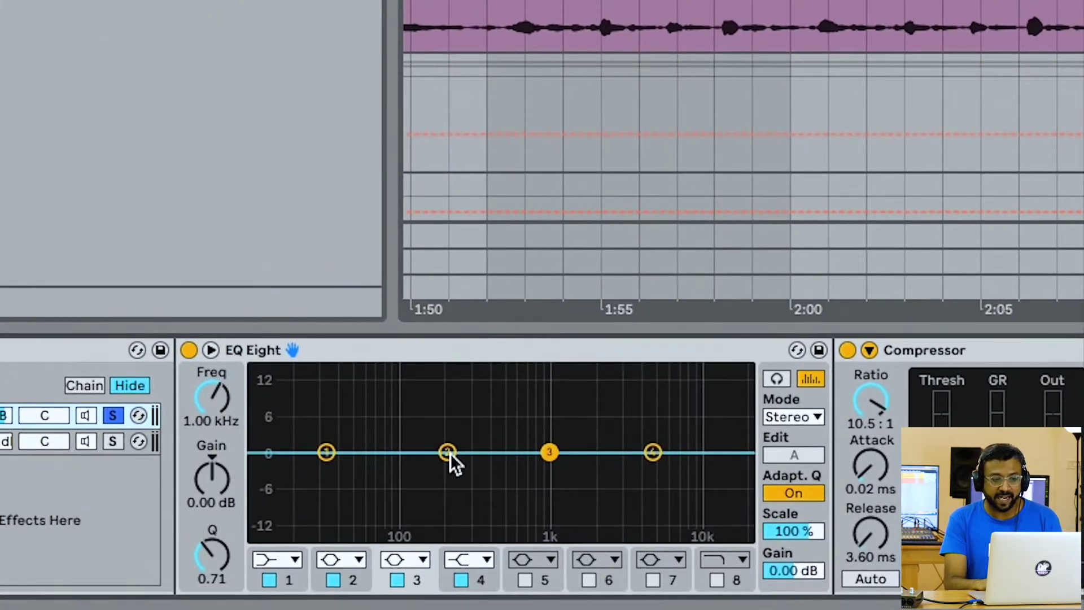
drag(450, 452, 493, 455)
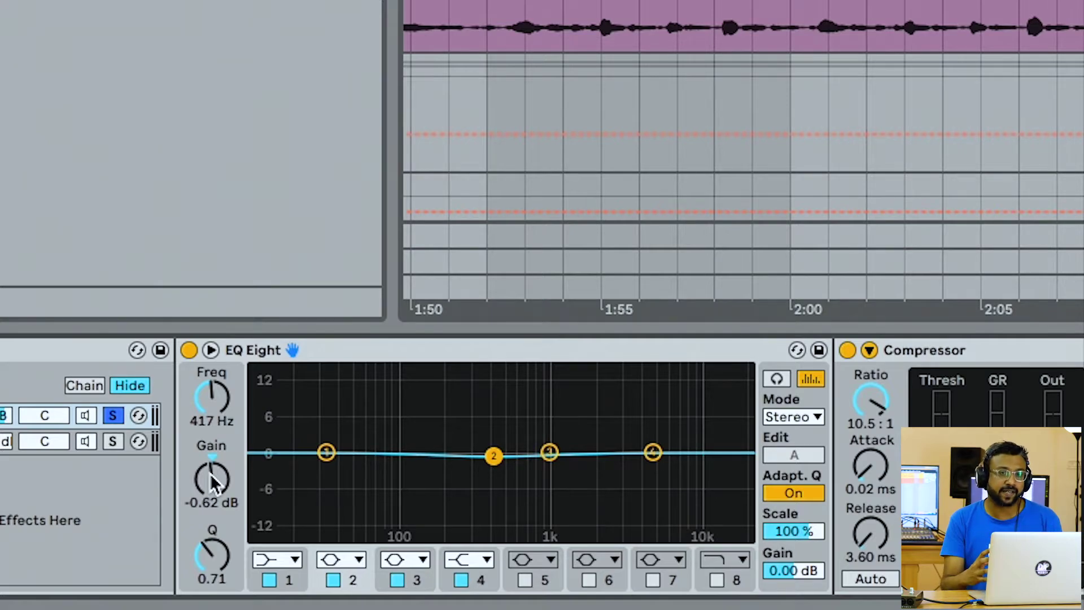
mouse_move(210, 473)
mouse_down()
mouse_move(210, 506)
mouse_move(212, 490)
mouse_up()
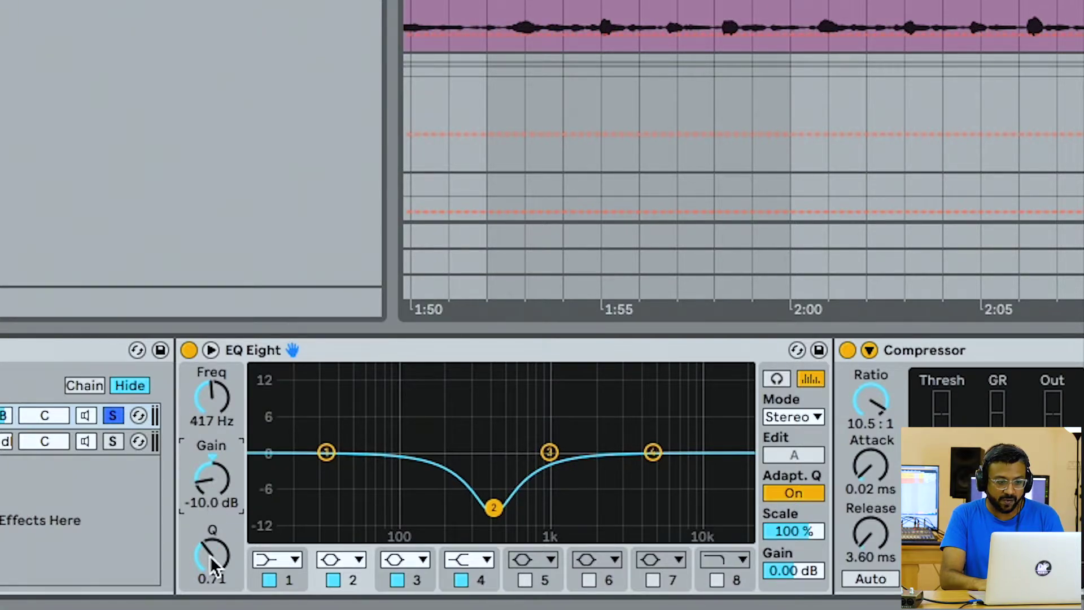
drag(210, 556, 210, 571)
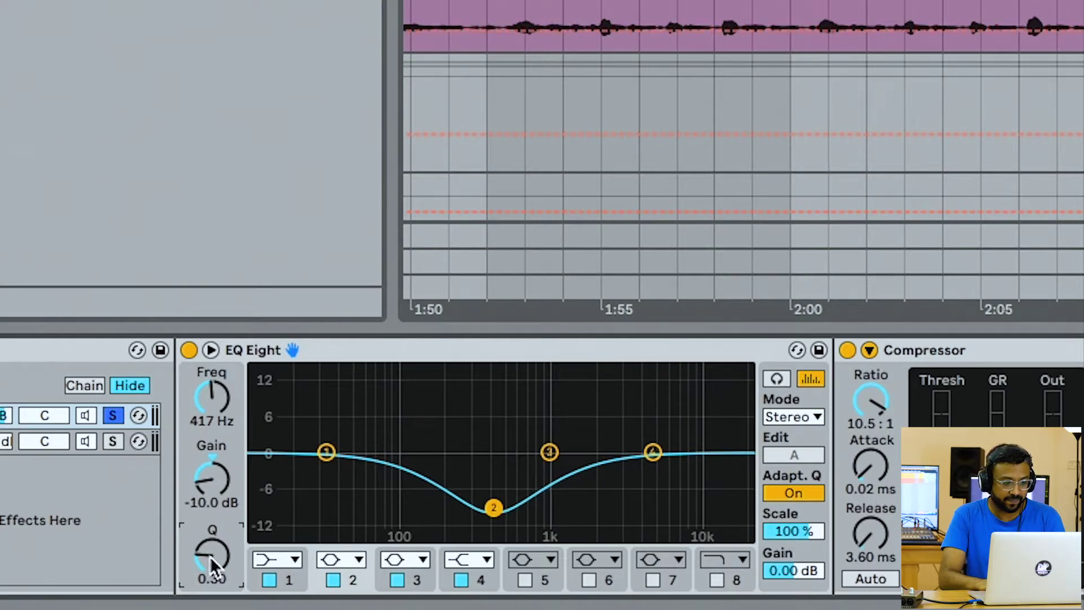
Step: Audition the comp chain with EQ Eight enabled and bypassed to compare the sound, leaving the EQ enabled
key(space)
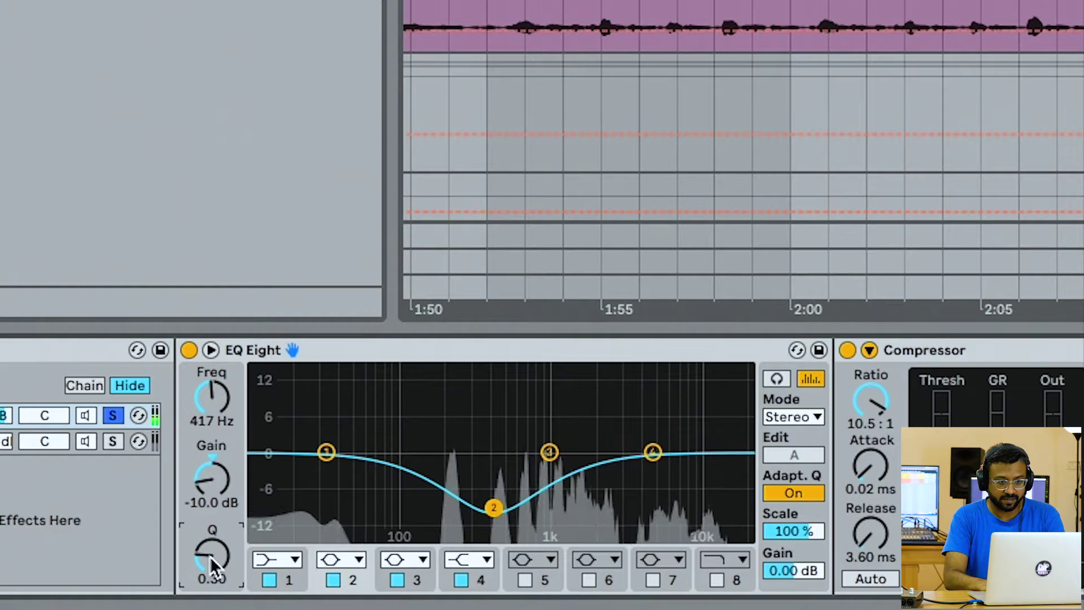
key(space)
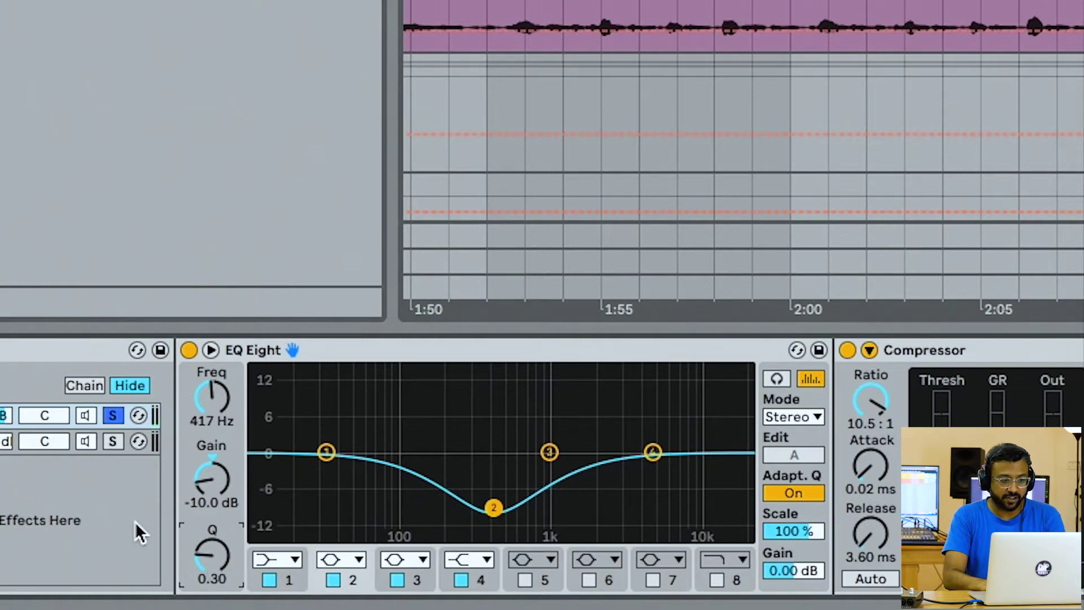
click(188, 350)
key(space)
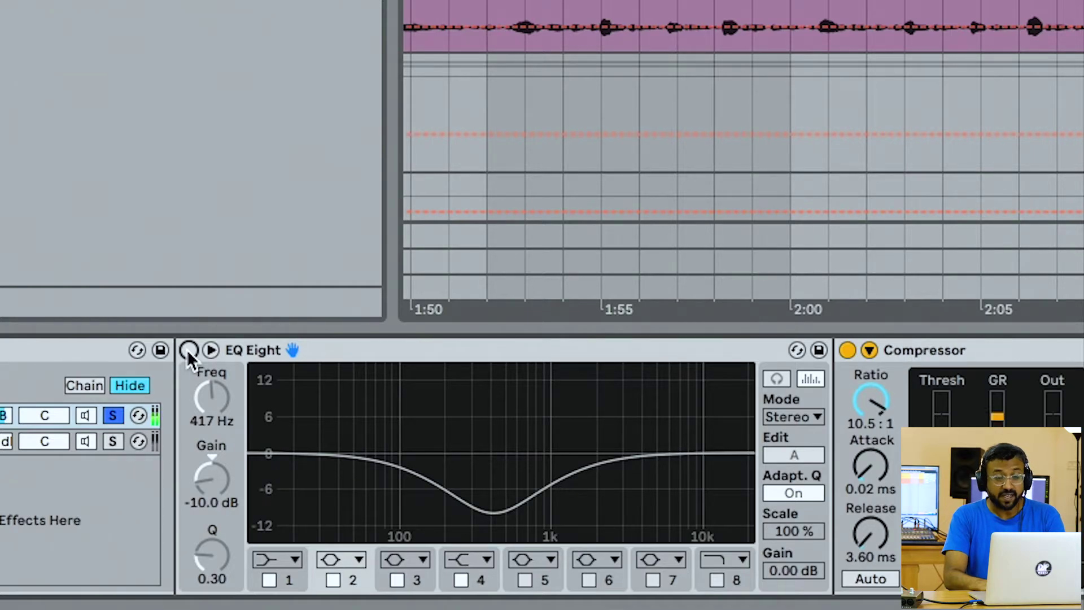
key(space)
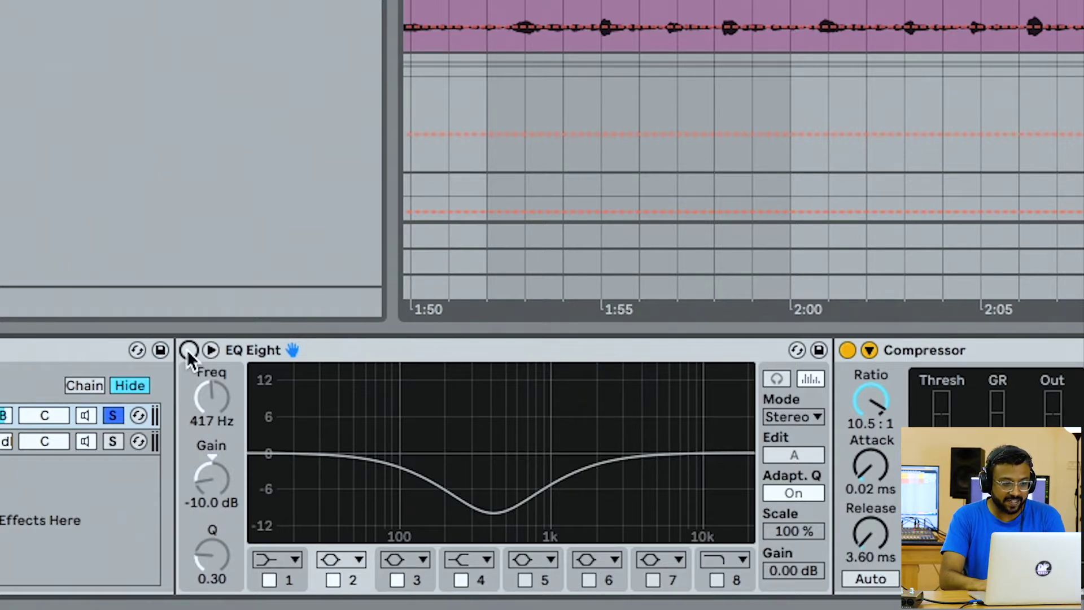
click(189, 350)
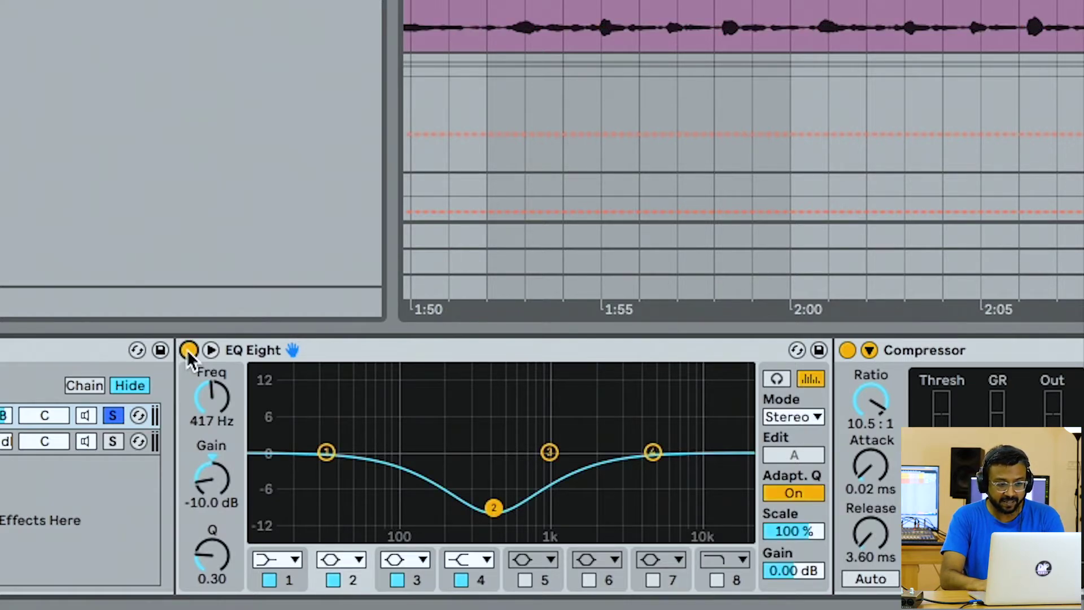
key(space)
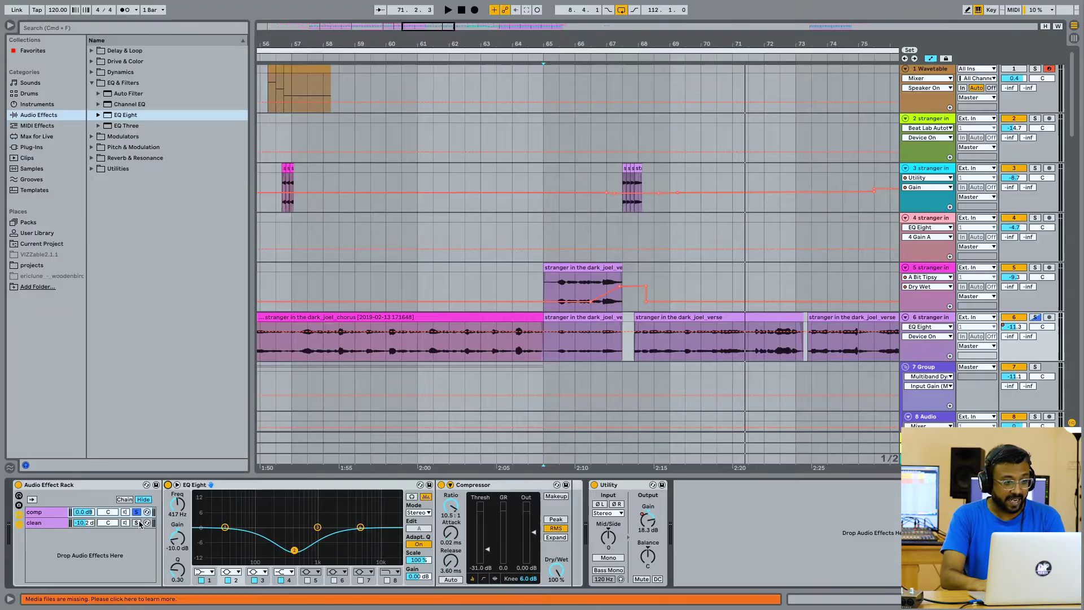
Step: Solo the clean chain to hear it alone, and turn its solo off so both chains play together
click(137, 523)
key(space)
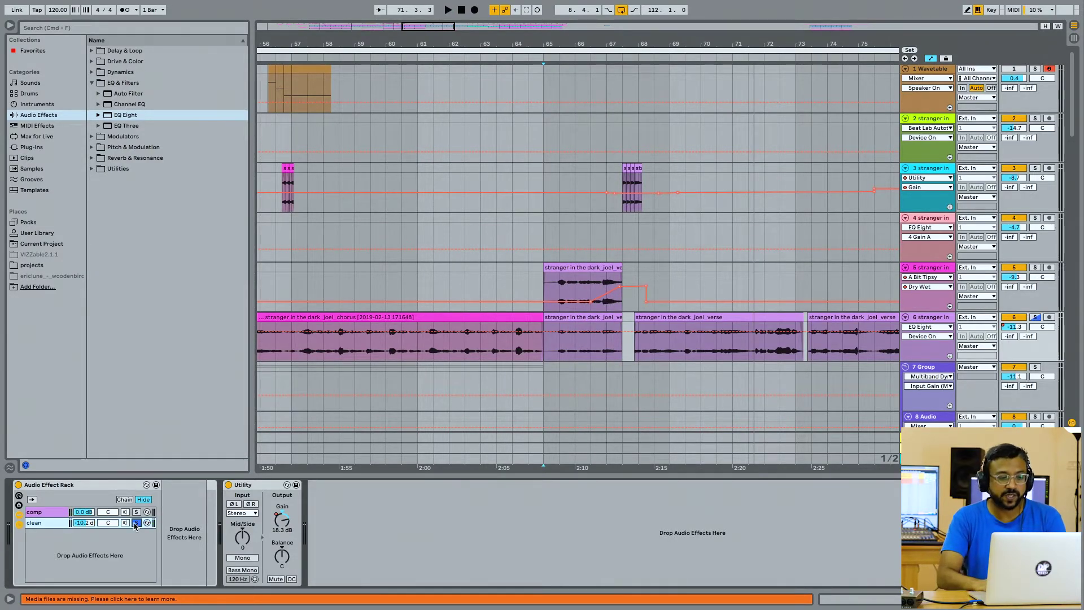
click(136, 523)
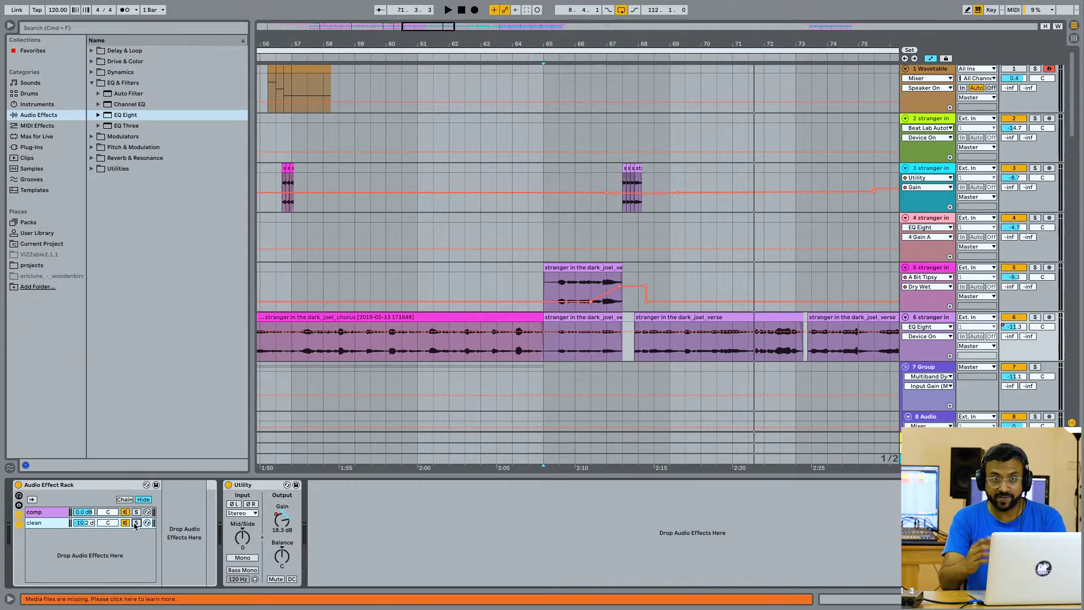
Step: Balance the two chains during playback by setting the comp volume to -3.7 dB and the clean volume to -9.0 dB
key(space)
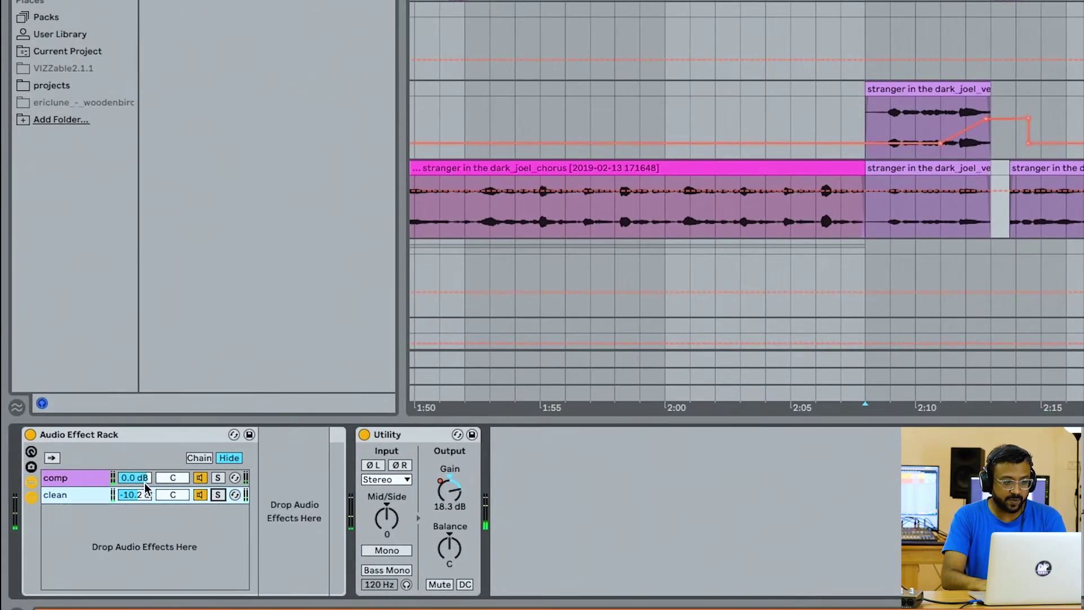
drag(145, 479, 145, 491)
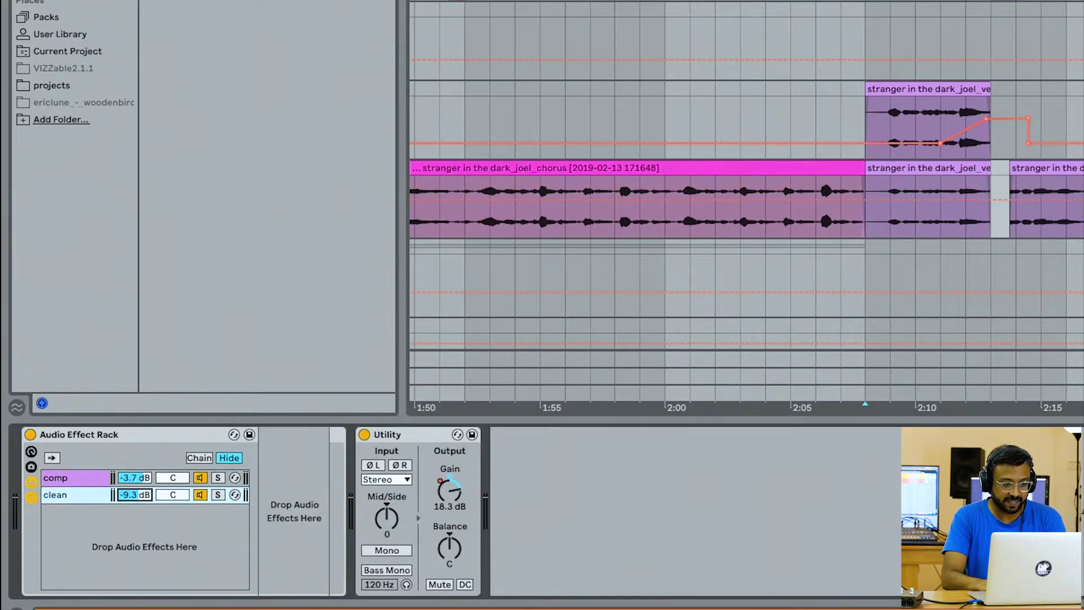
click(30, 435)
key(space)
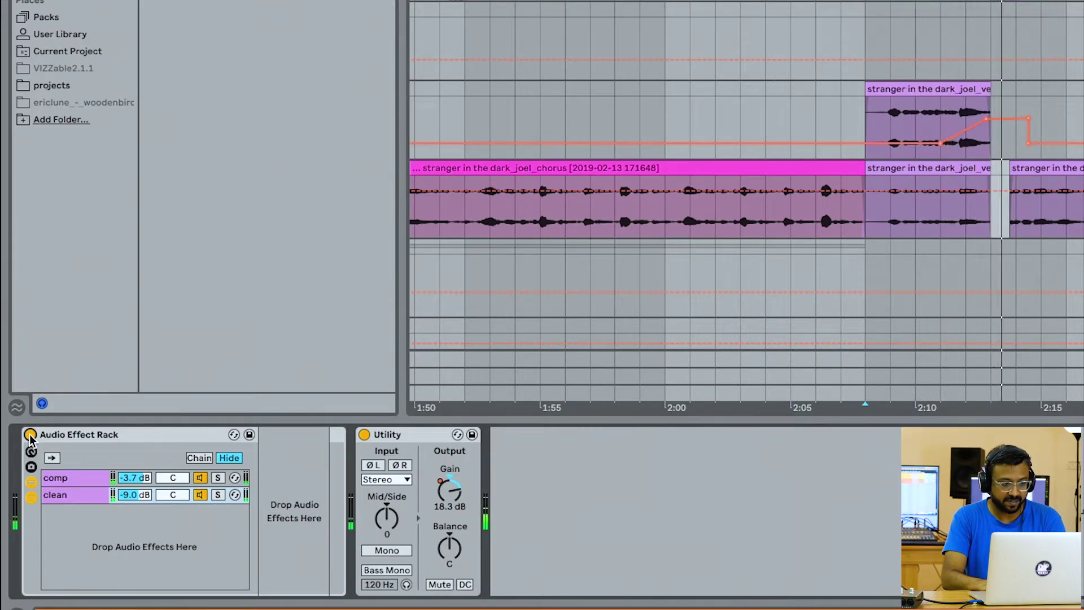
click(140, 495)
key(space)
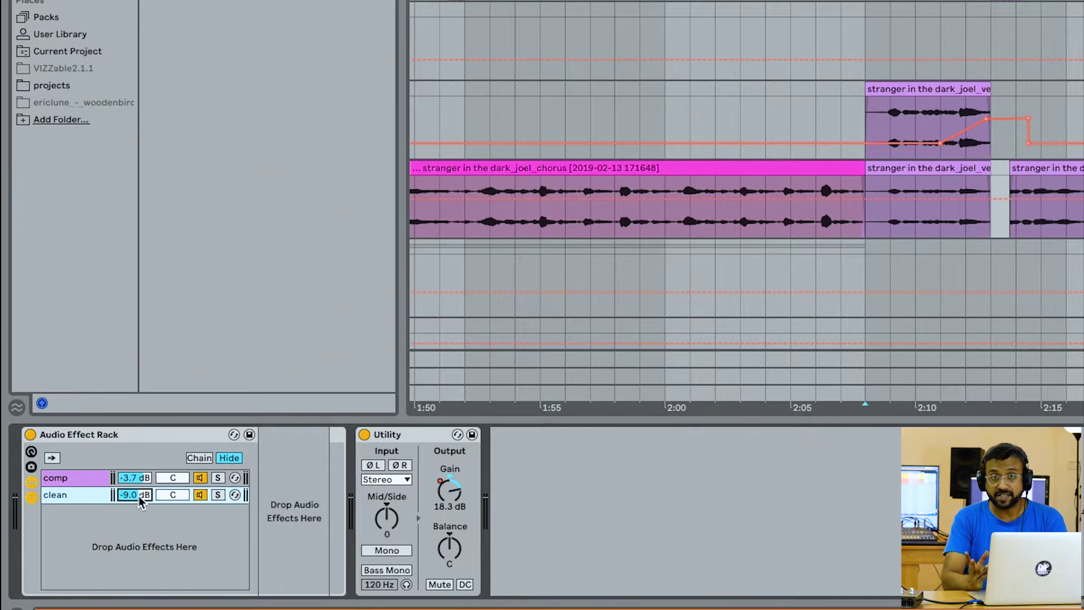
Step: Compare the vocal with the Audio Effect Rack bypassed and enabled, leaving the rack enabled
click(30, 435)
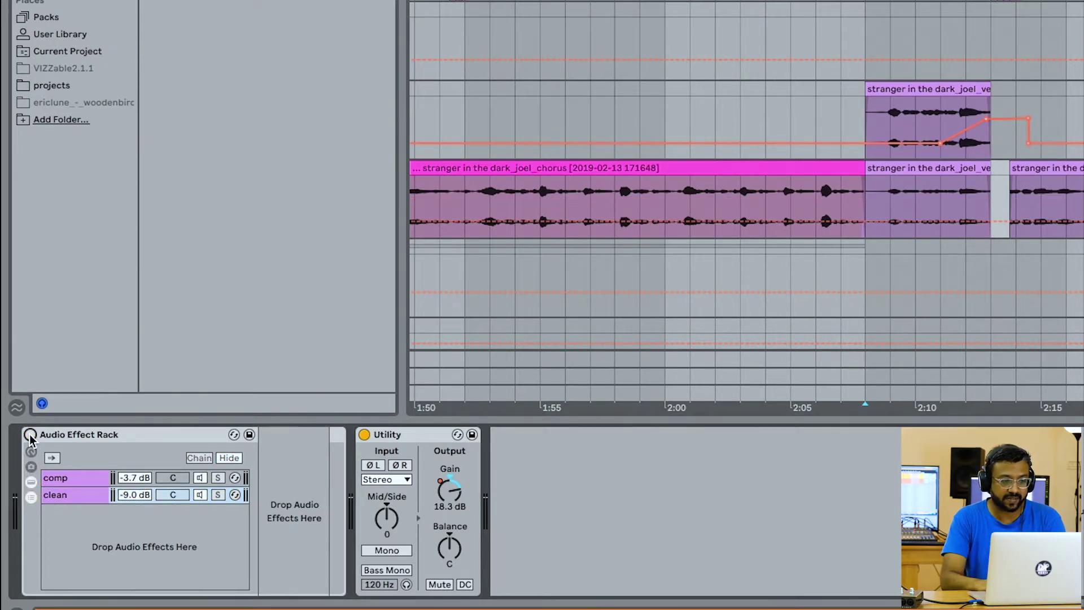
key(space)
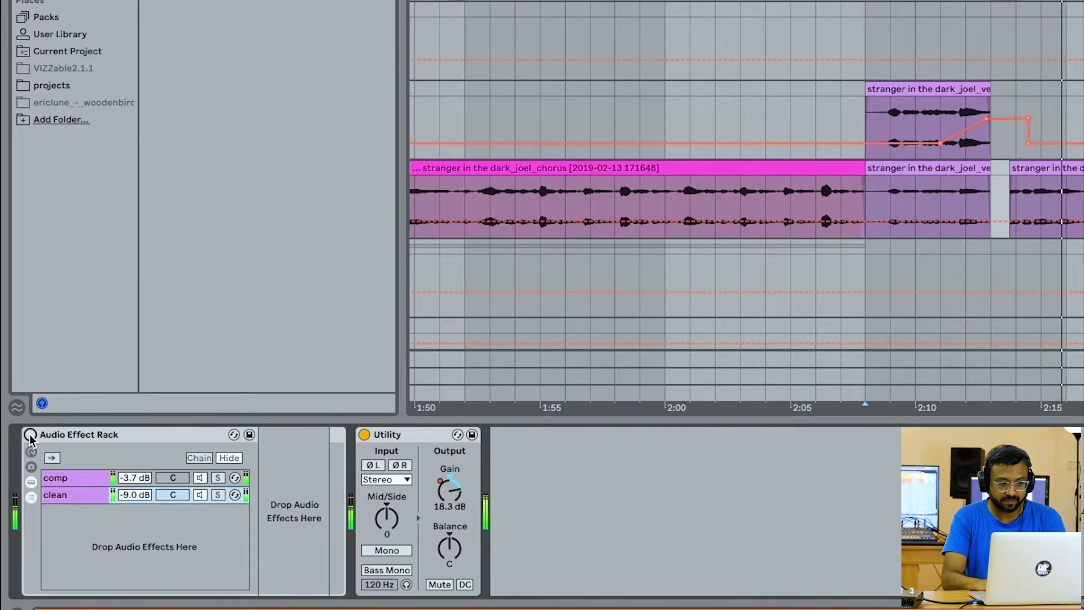
click(30, 435)
key(space)
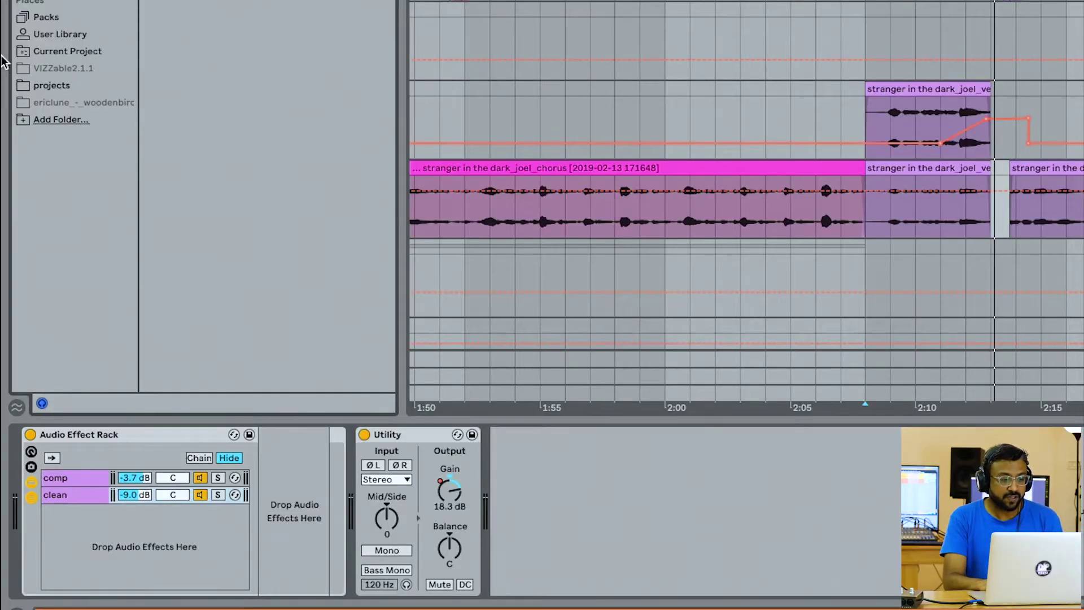
Step: Create a third chain in the Audio Effect Rack and name it FX
right_click(98, 544)
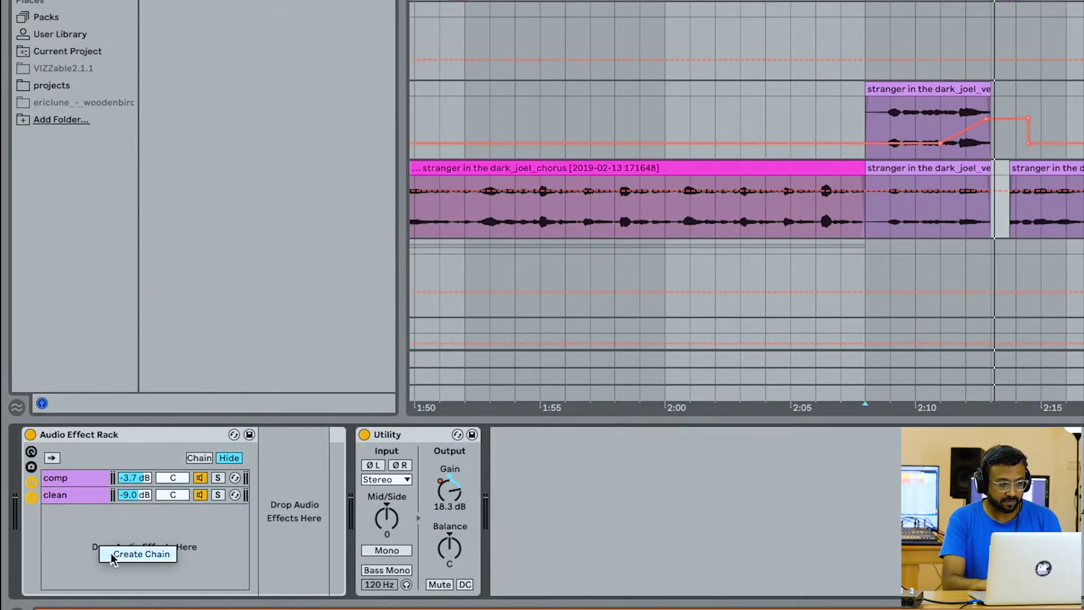
click(113, 553)
double_click(69, 513)
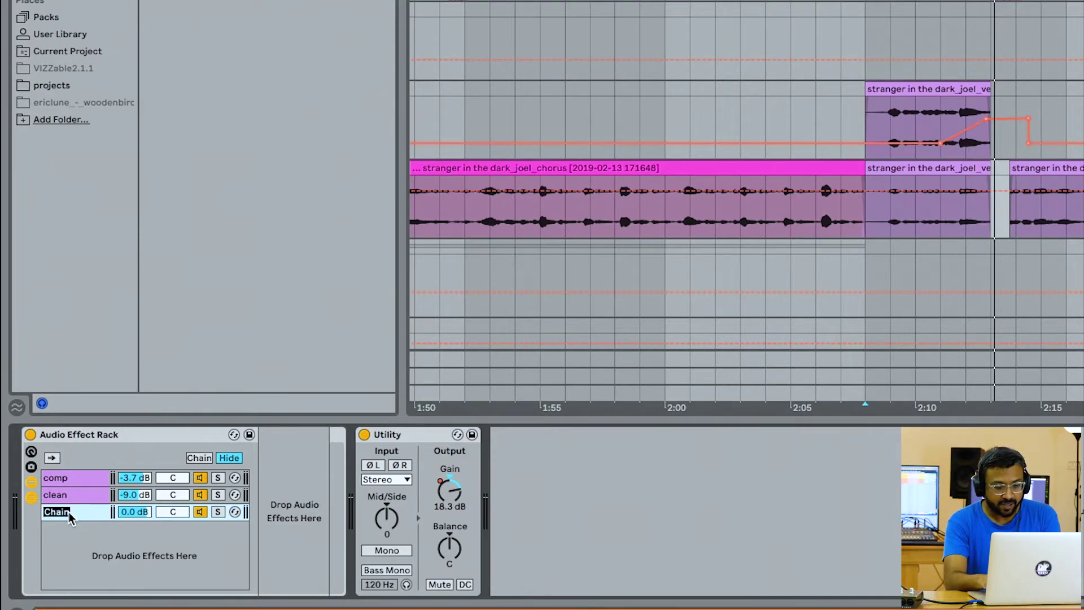
text(FX)
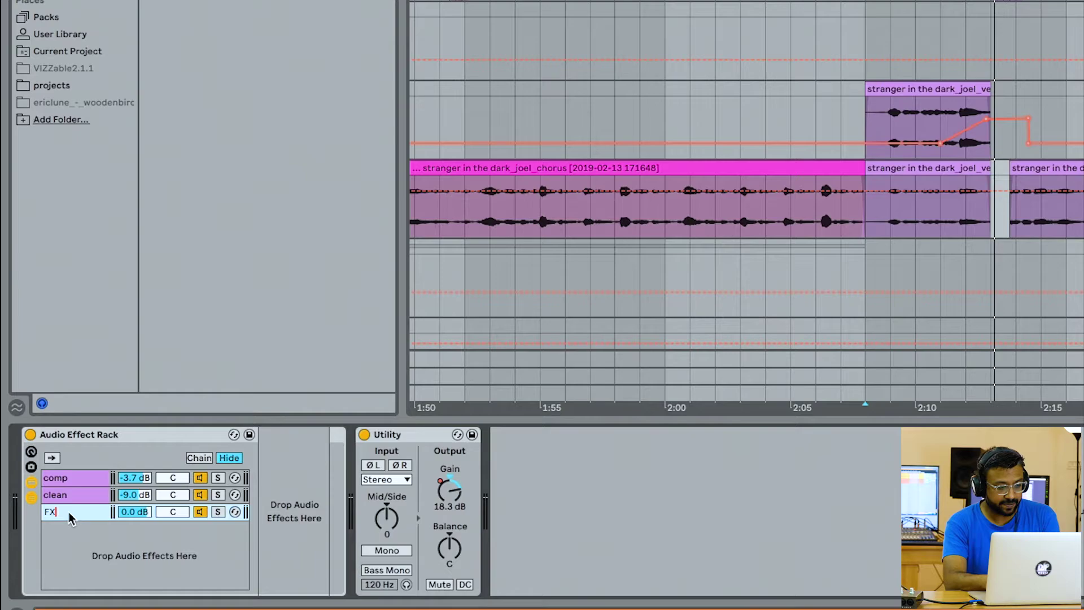
key(Return)
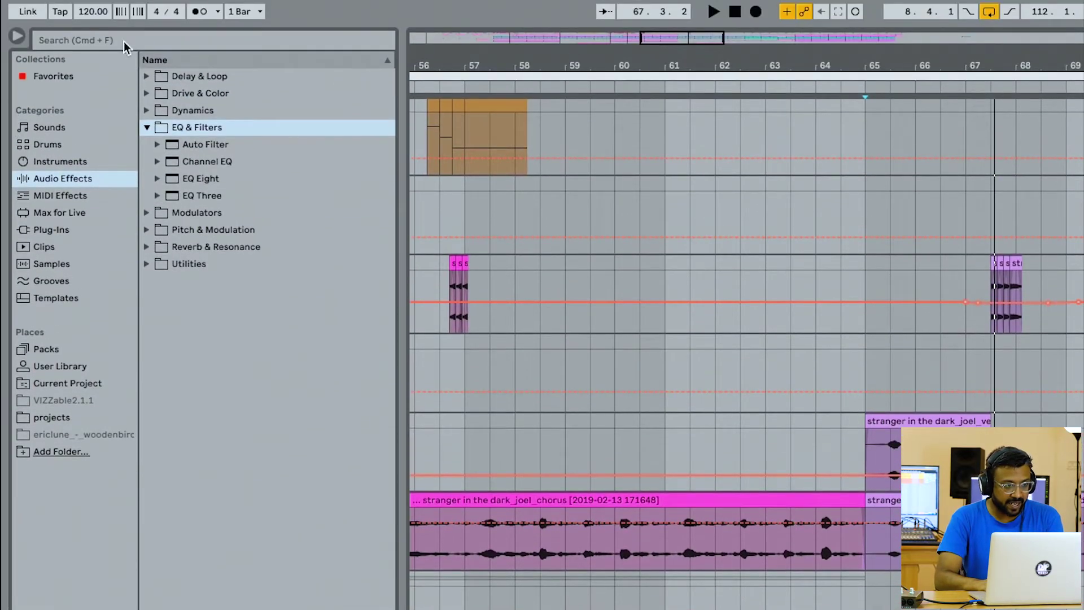
Step: Add a Delay effect to the FX chain and group it into its own nested Audio Effect Rack
click(146, 77)
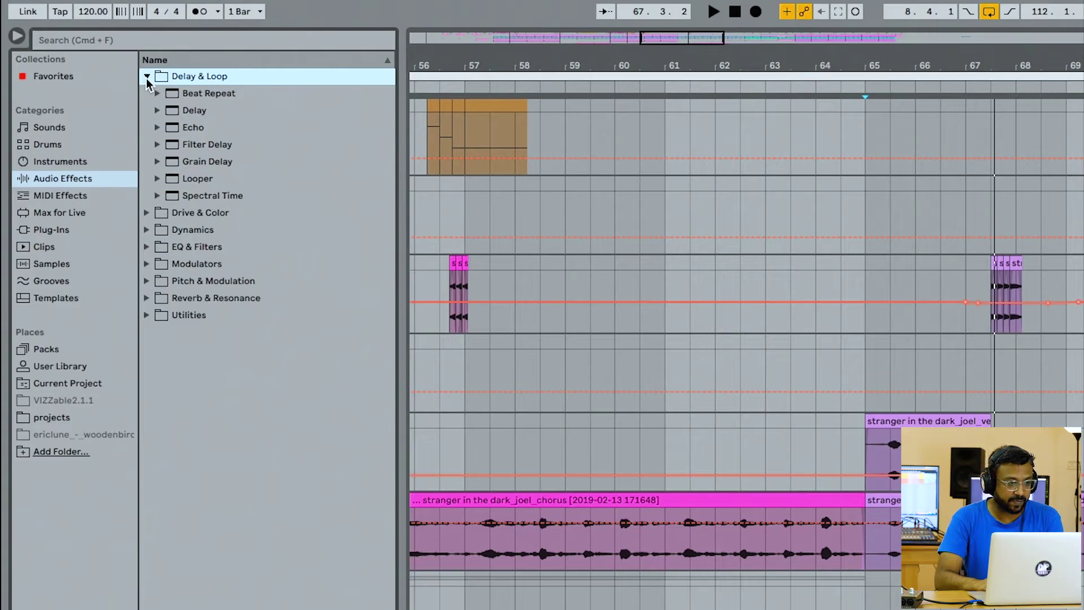
click(188, 113)
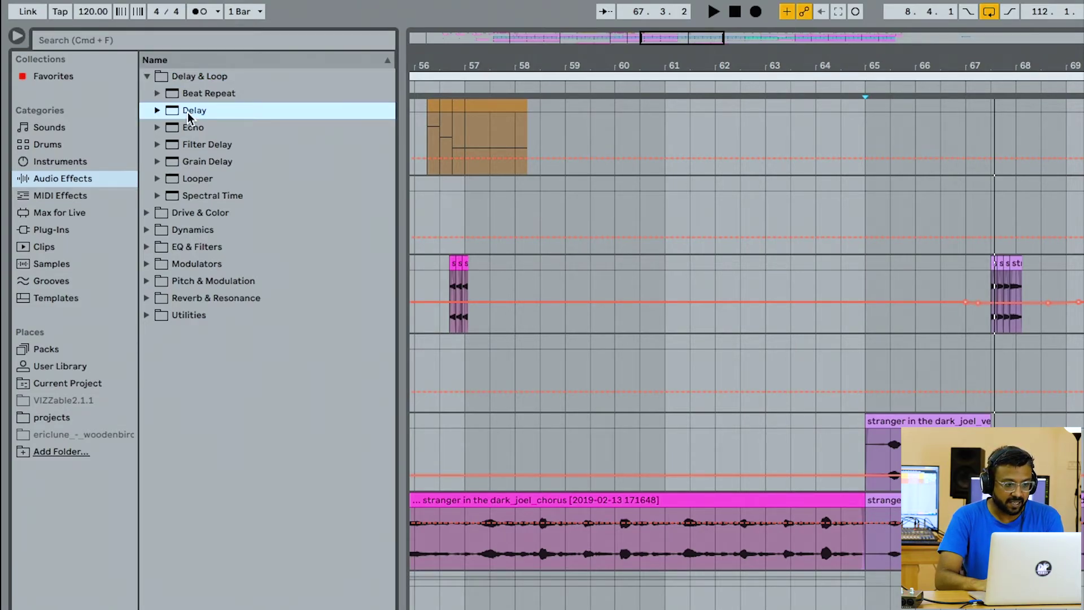
drag(187, 113, 293, 497)
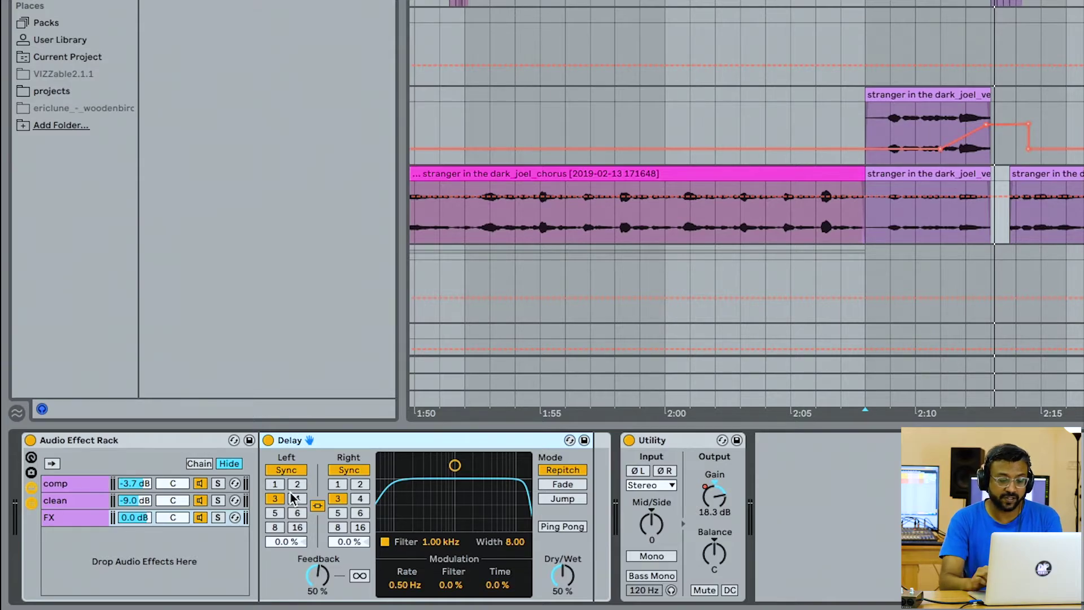
key(ctrl+g)
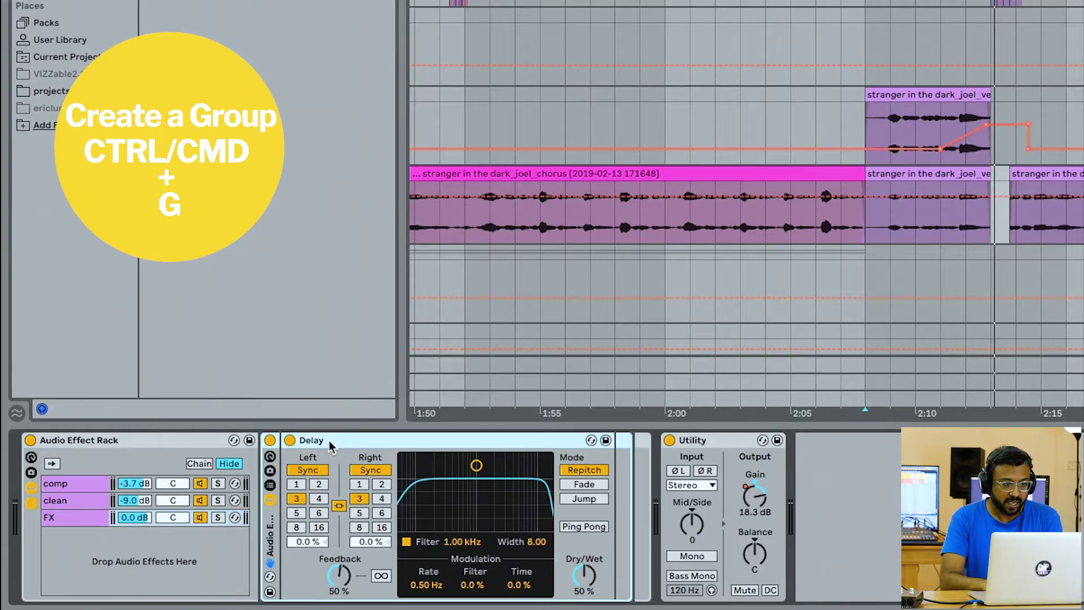
key(ctrl+g)
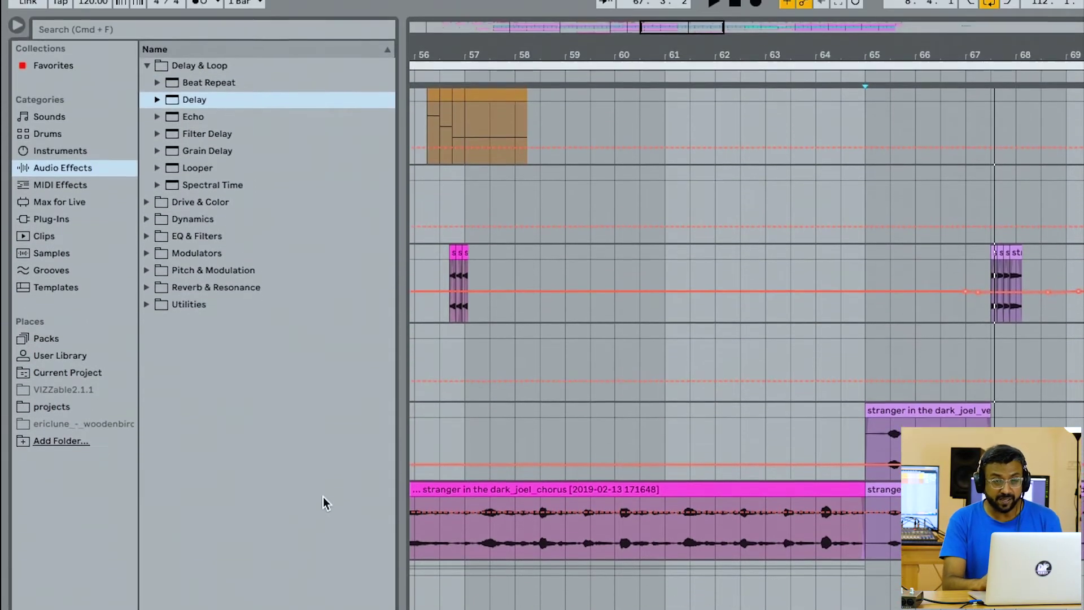
Step: Add an EQ Three before the Delay in the nested rack and turn off its low and high bands
click(147, 244)
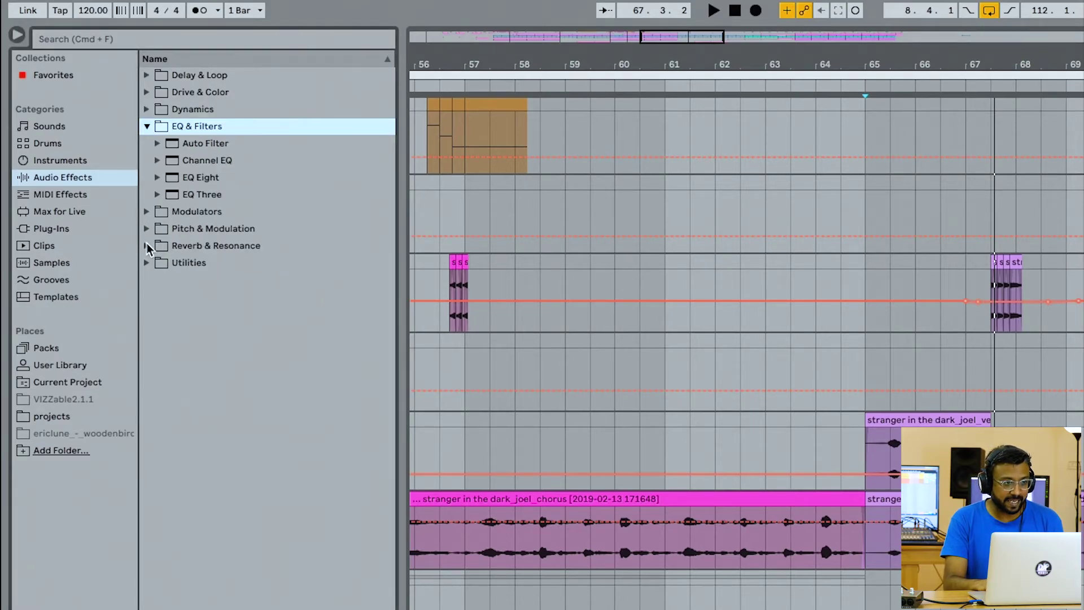
click(198, 195)
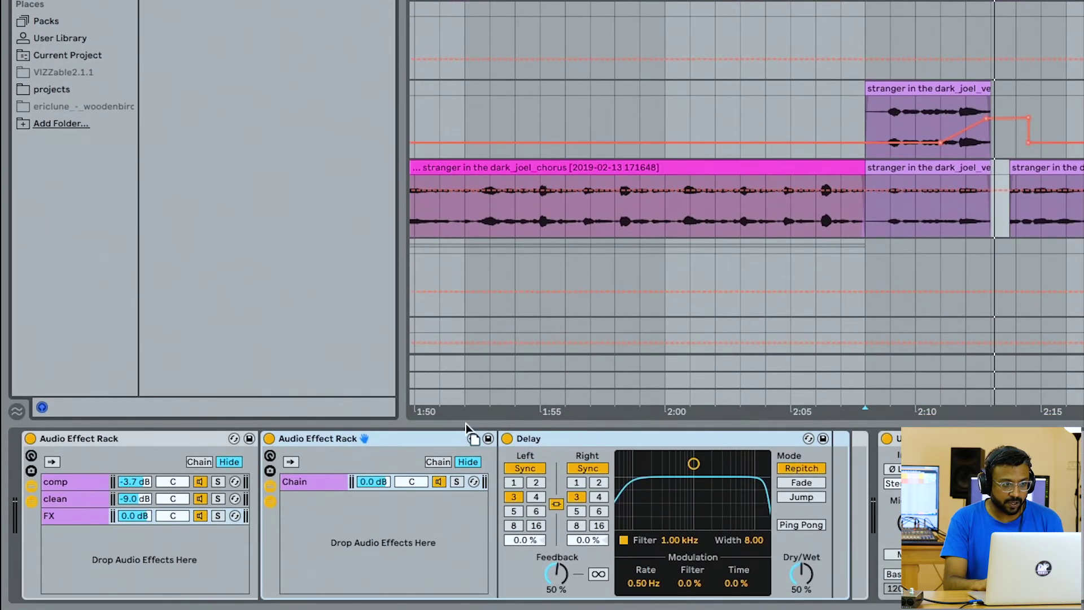
drag(503, 463, 507, 468)
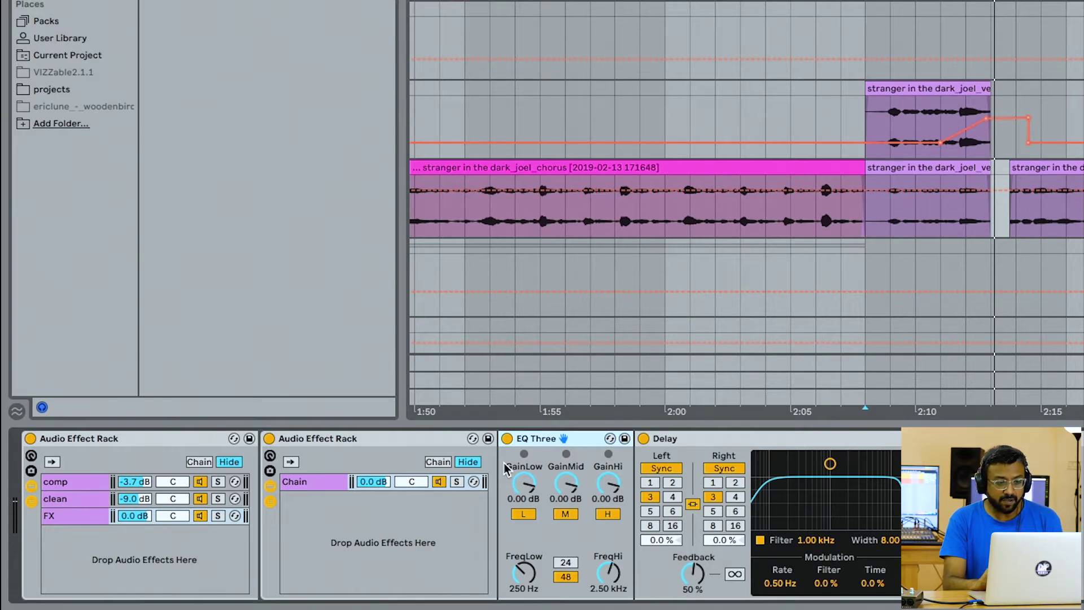
click(528, 514)
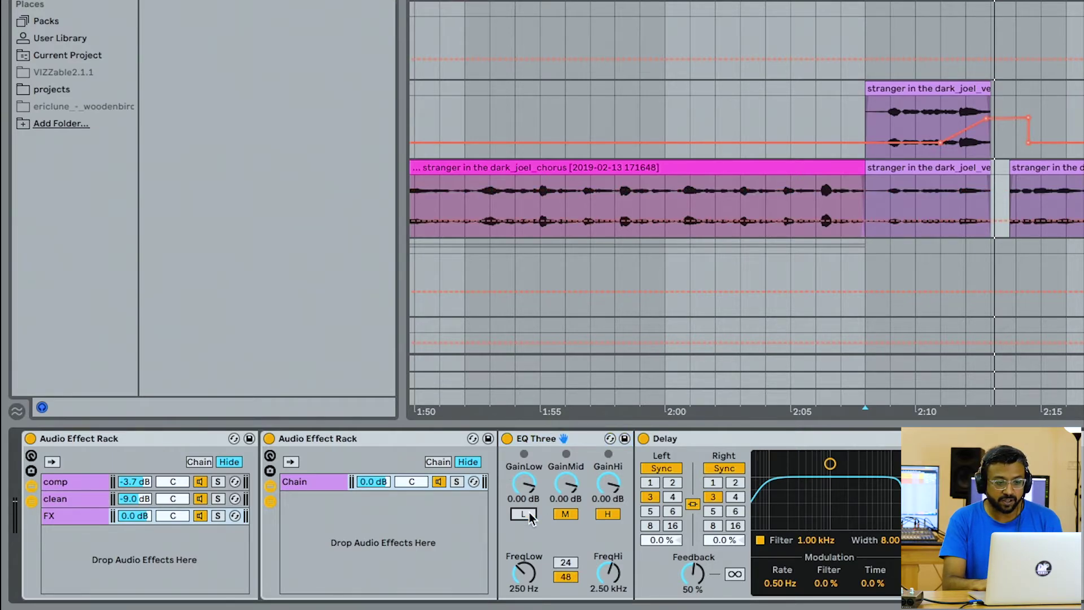
click(608, 515)
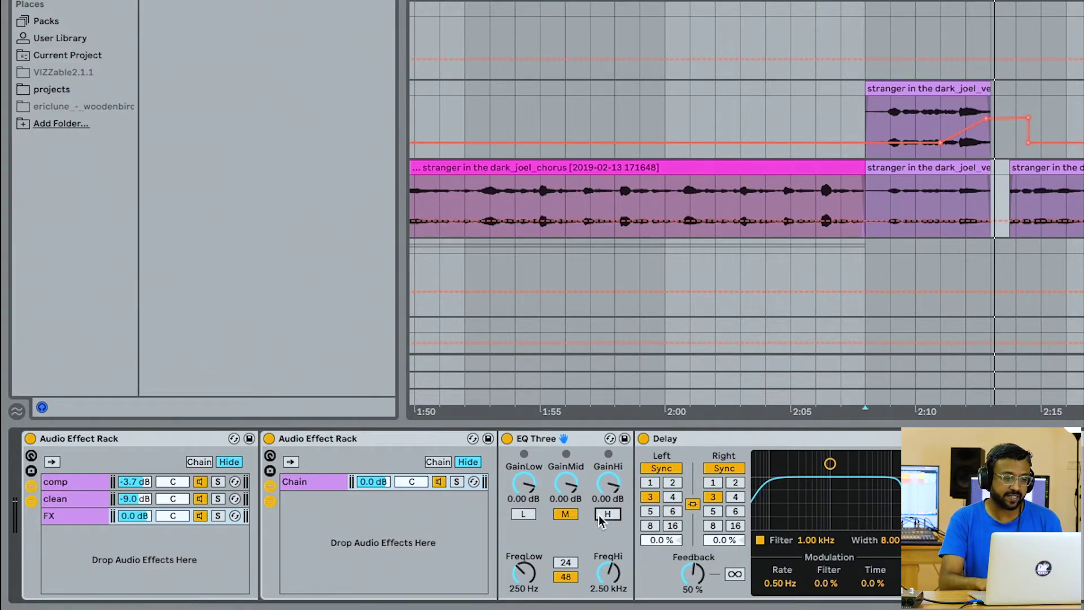
Step: Solo the FX chain and set the Delay's Feedback to 29% during playback
click(218, 516)
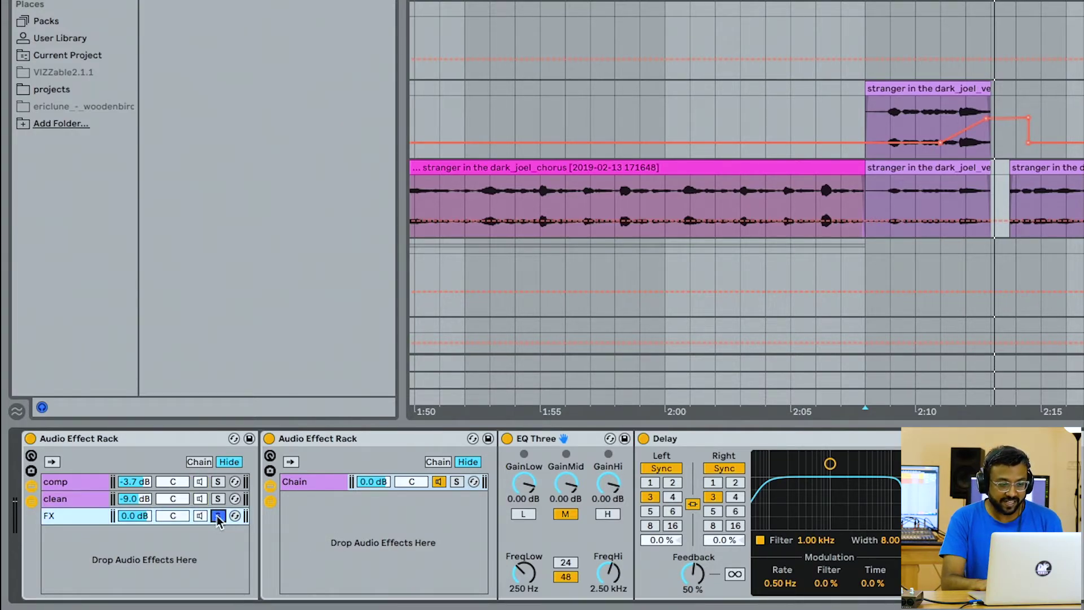
key(space)
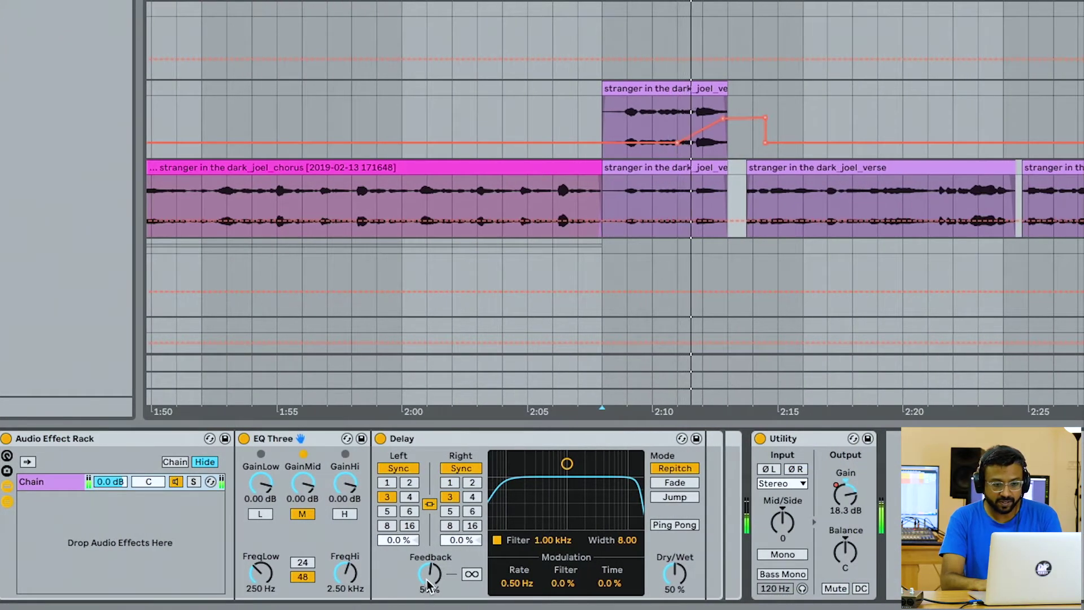
click(426, 581)
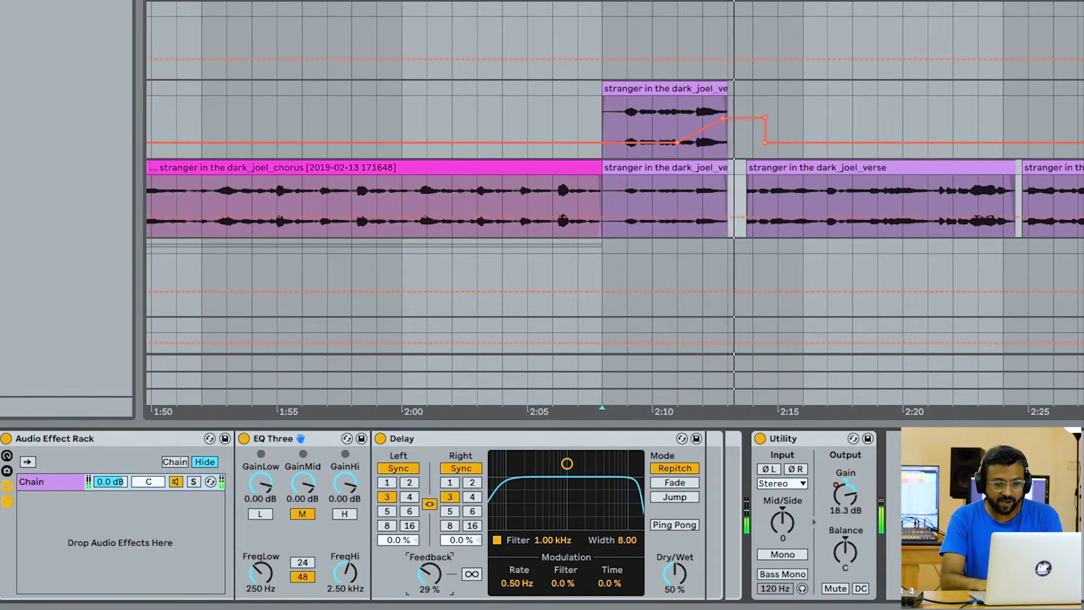
drag(427, 582, 427, 594)
Step: Adjust the Delay's Dry/Wet to 16% while listening to the soloed FX chain
drag(679, 586, 679, 599)
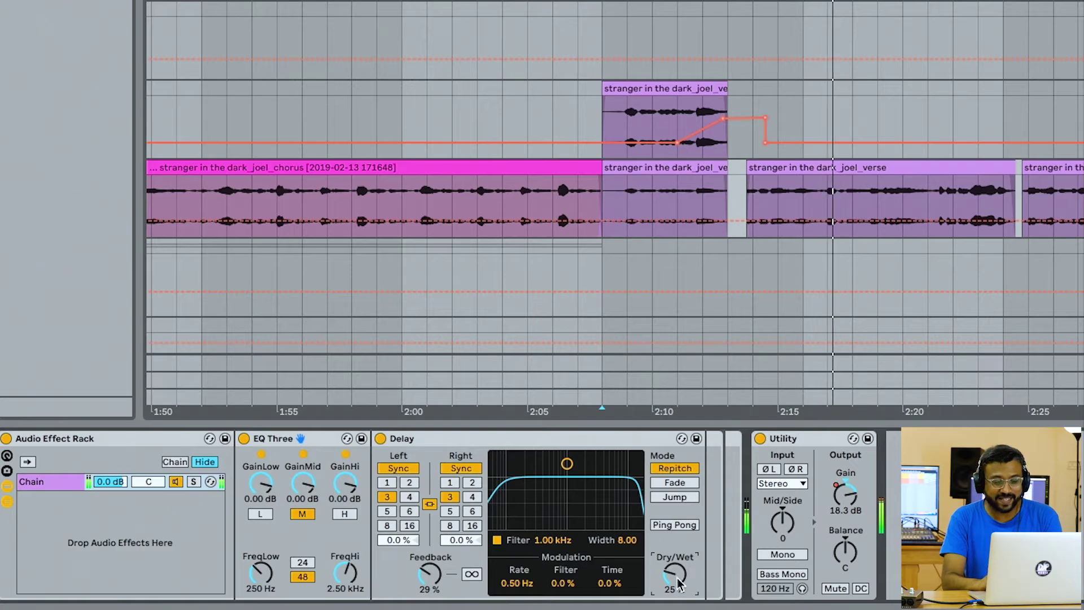
key(space)
key(space)
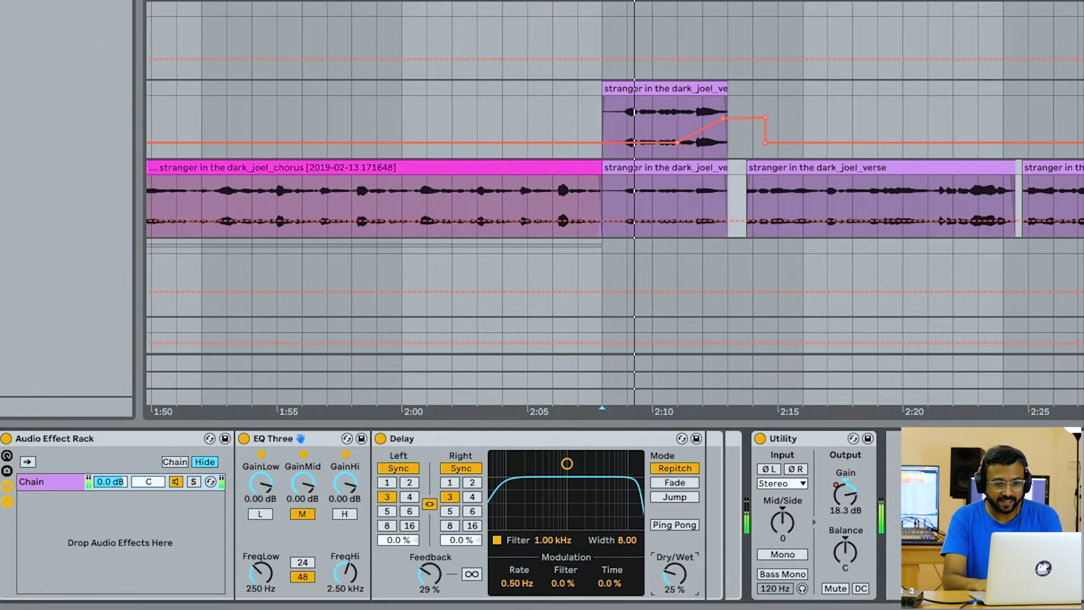
drag(679, 584, 679, 586)
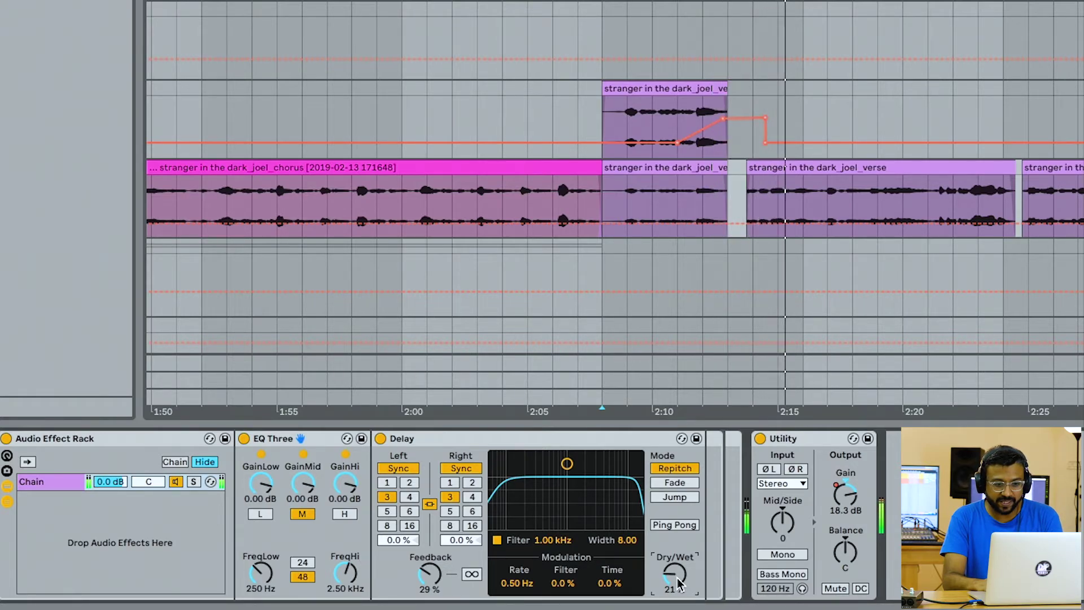
drag(679, 584, 679, 588)
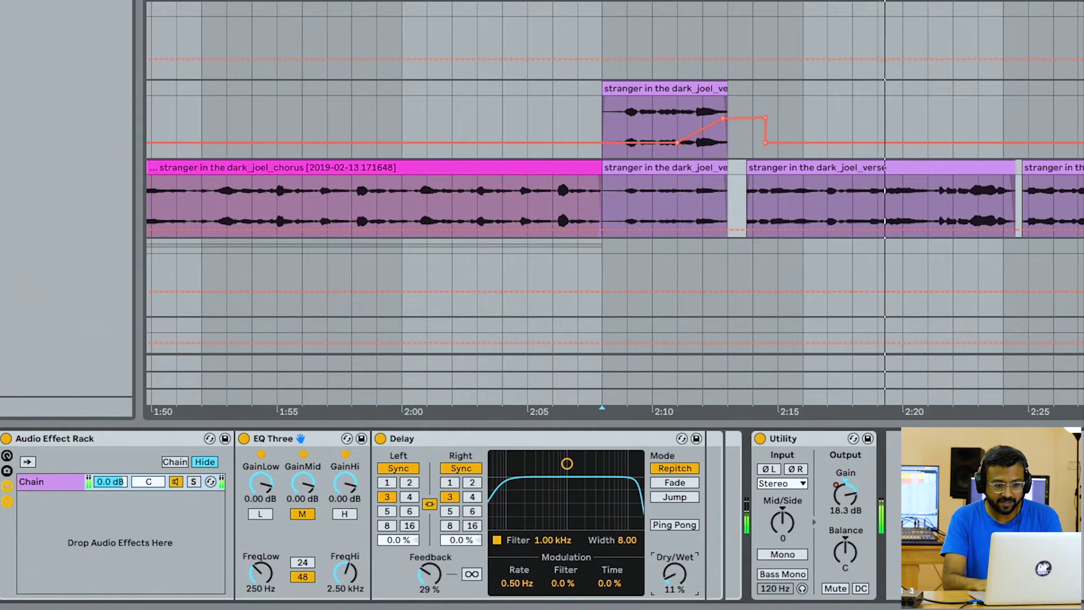
drag(679, 586, 679, 583)
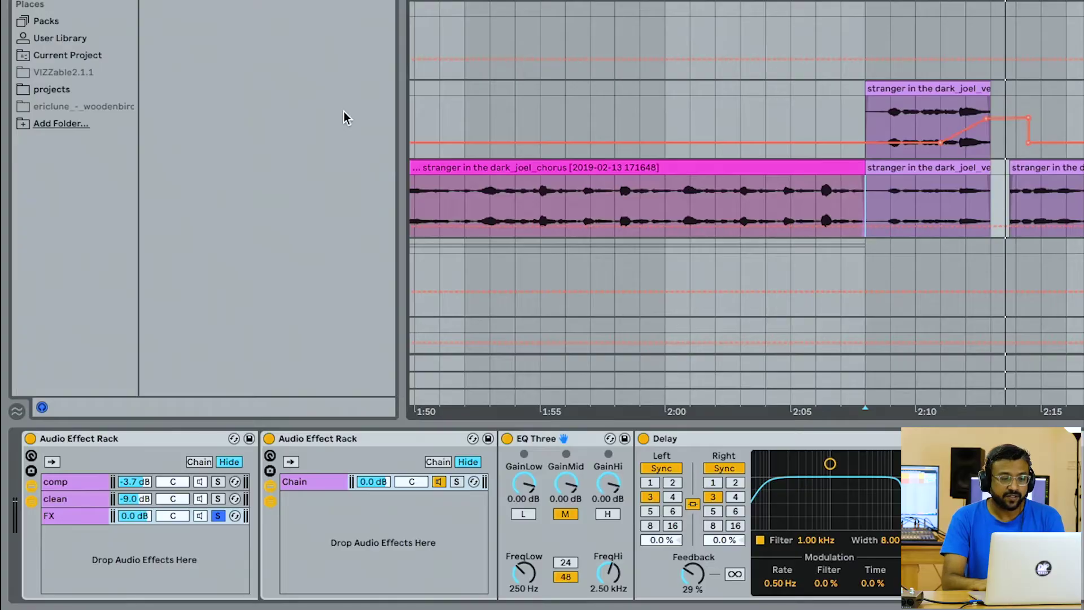
Step: Create a second chain in the nested Audio Effect Rack and add a Reverb to it
right_click(308, 530)
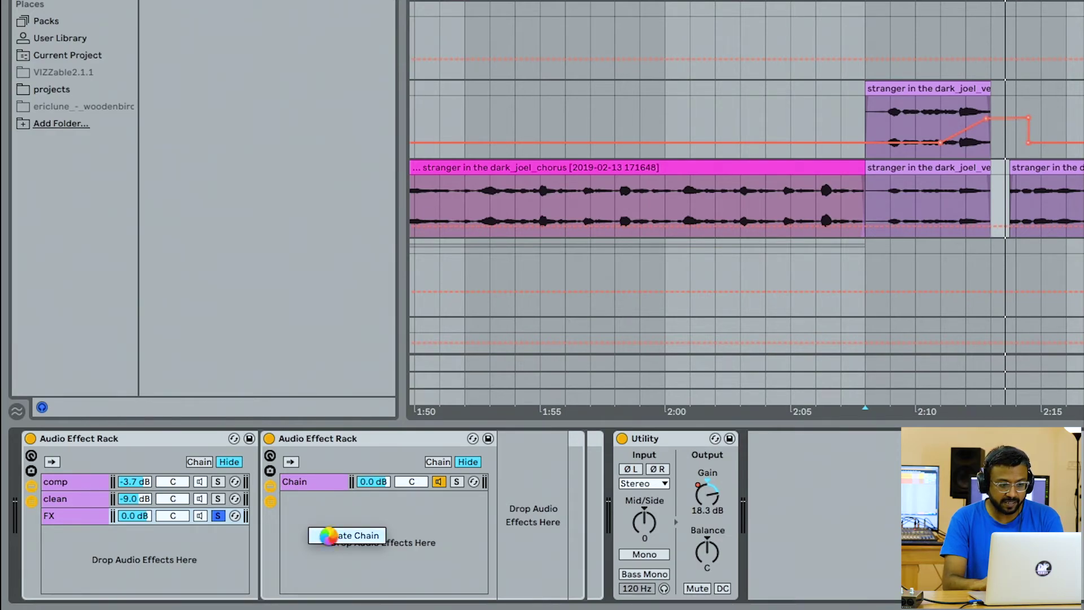
click(331, 539)
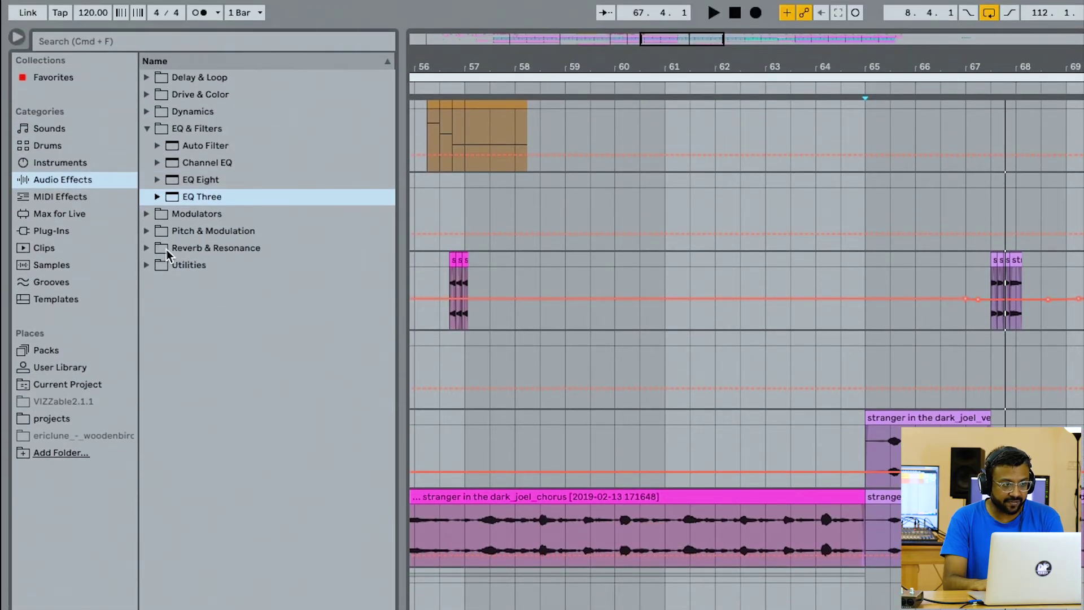
click(149, 249)
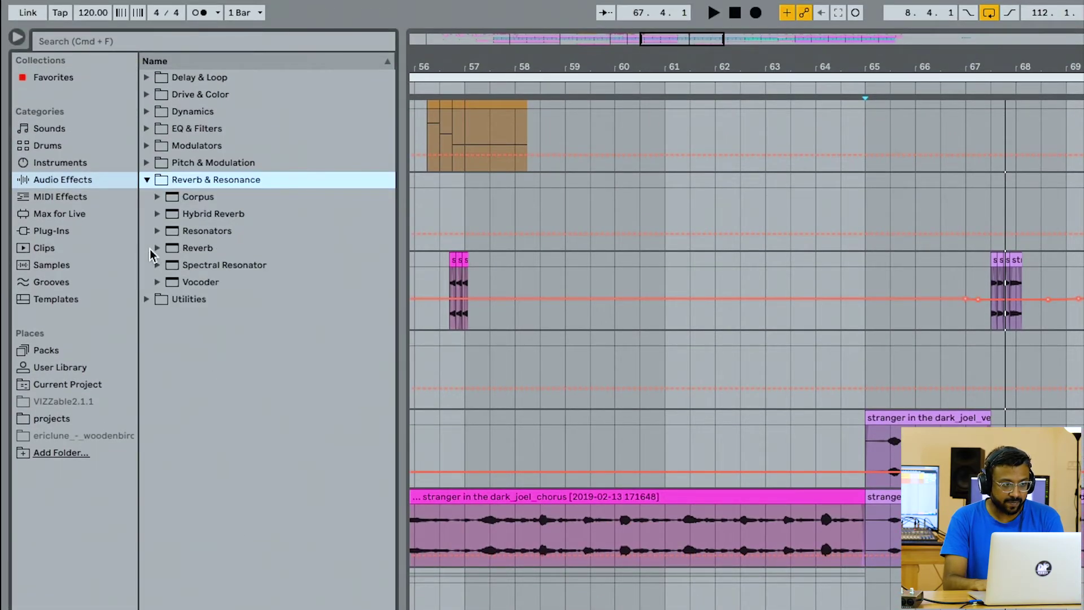
click(189, 252)
drag(190, 252, 380, 490)
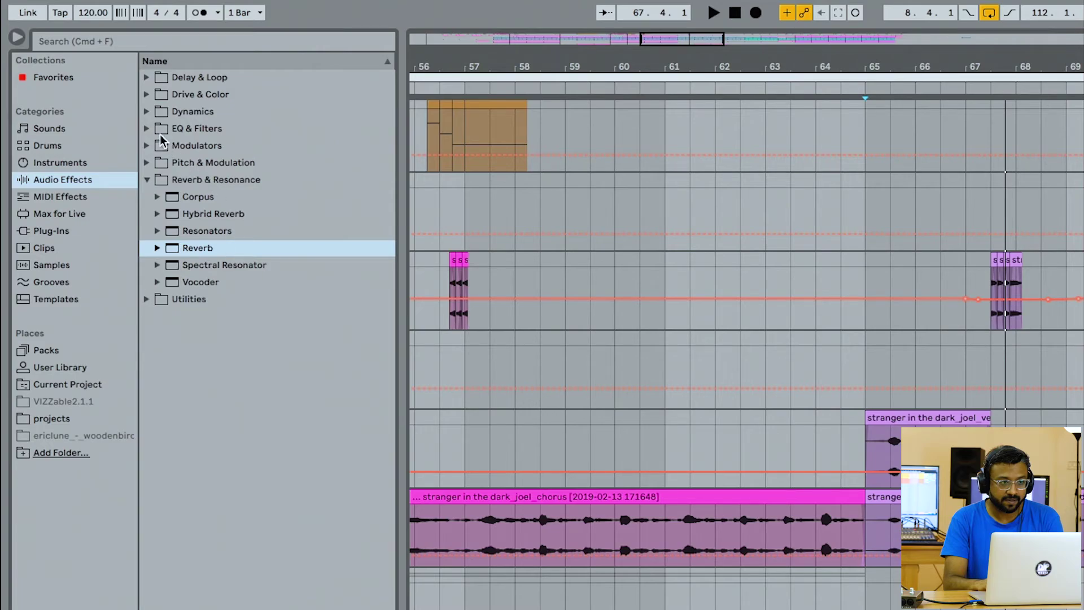
Step: Add an EQ Three before the Reverb and turn off its low and mid bands
click(146, 130)
click(205, 199)
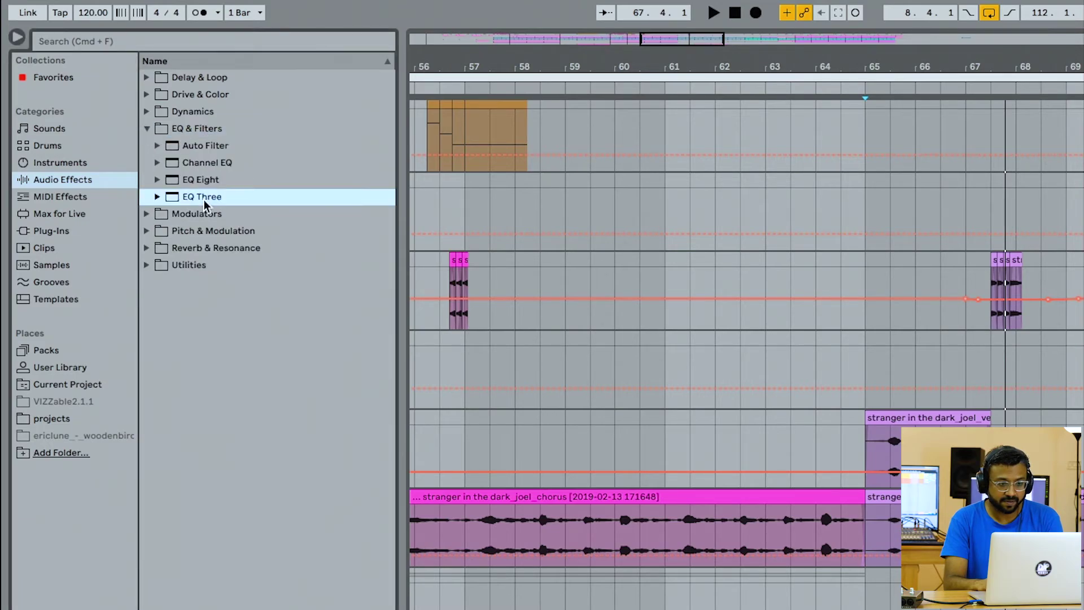
drag(189, 199, 257, 471)
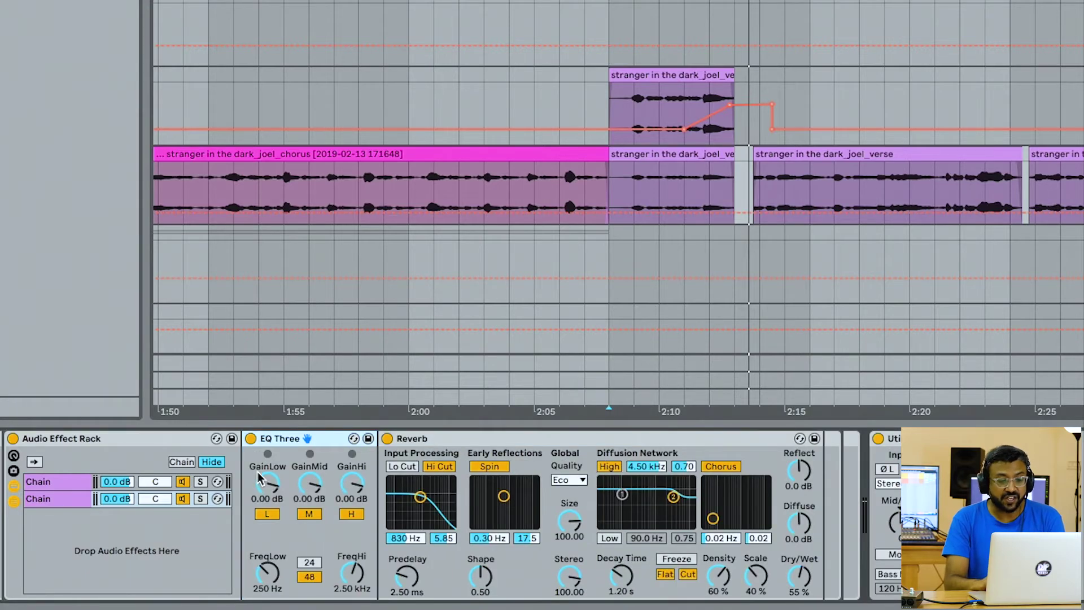
click(268, 515)
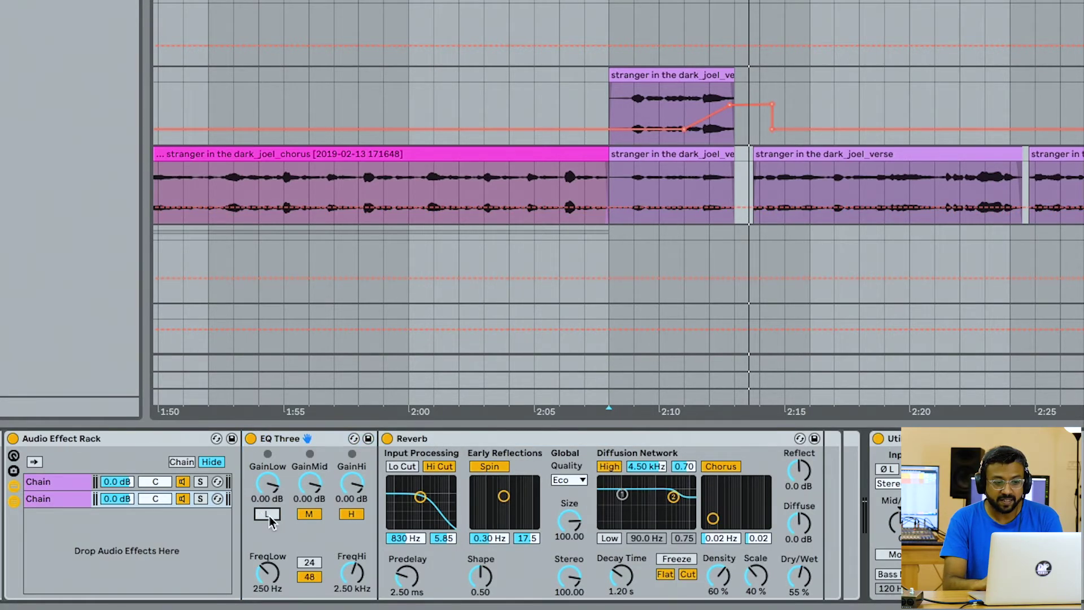
click(308, 514)
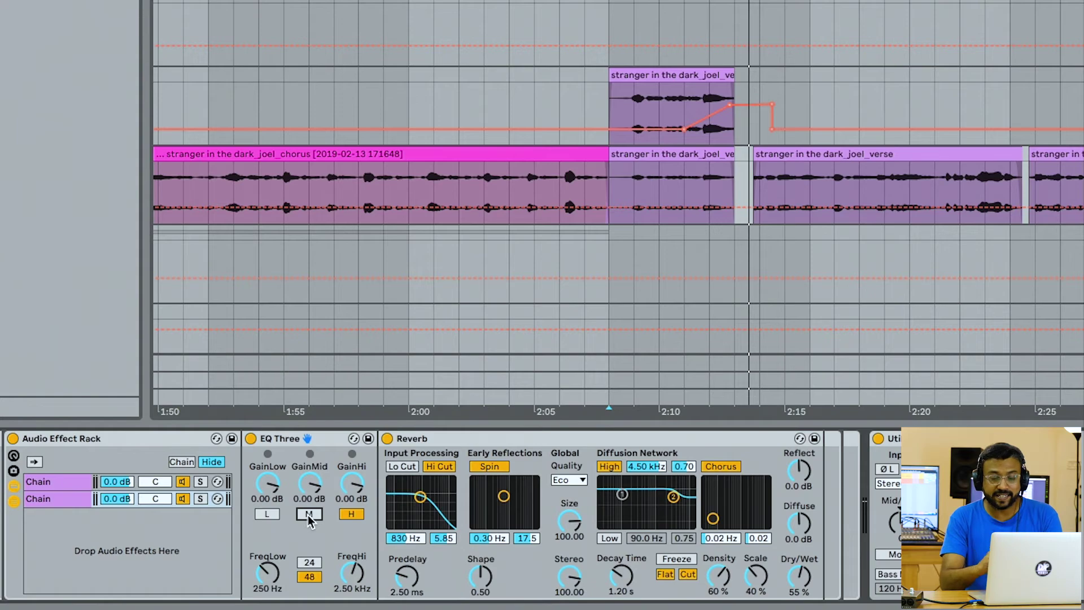
Step: During playback, set the Reverb's Dry/Wet to 36% and the Delay's Feedback to 26% in their respective chains
key(space)
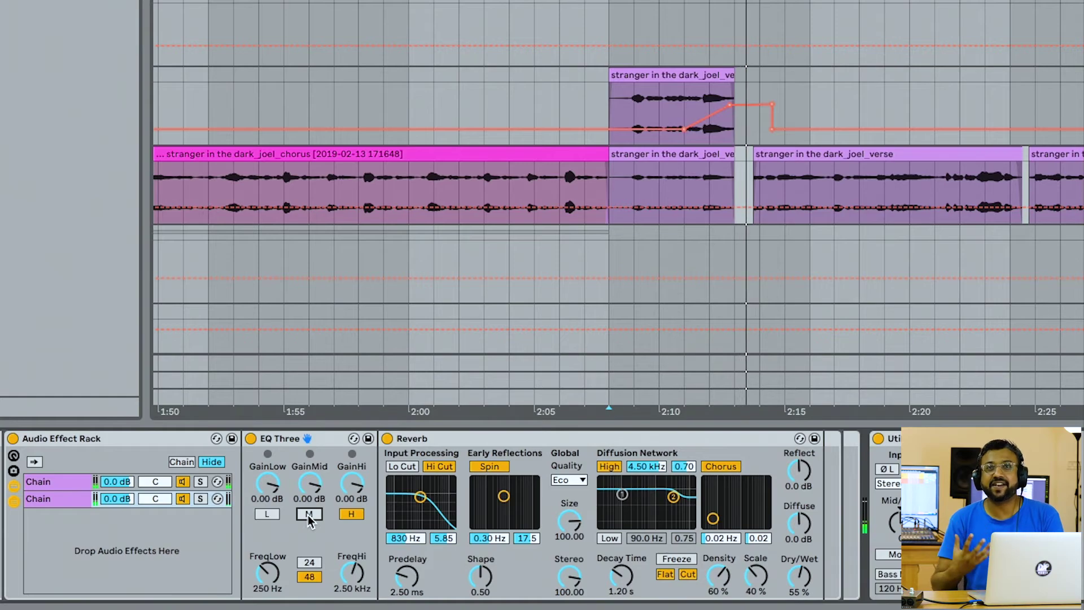
drag(799, 576, 799, 594)
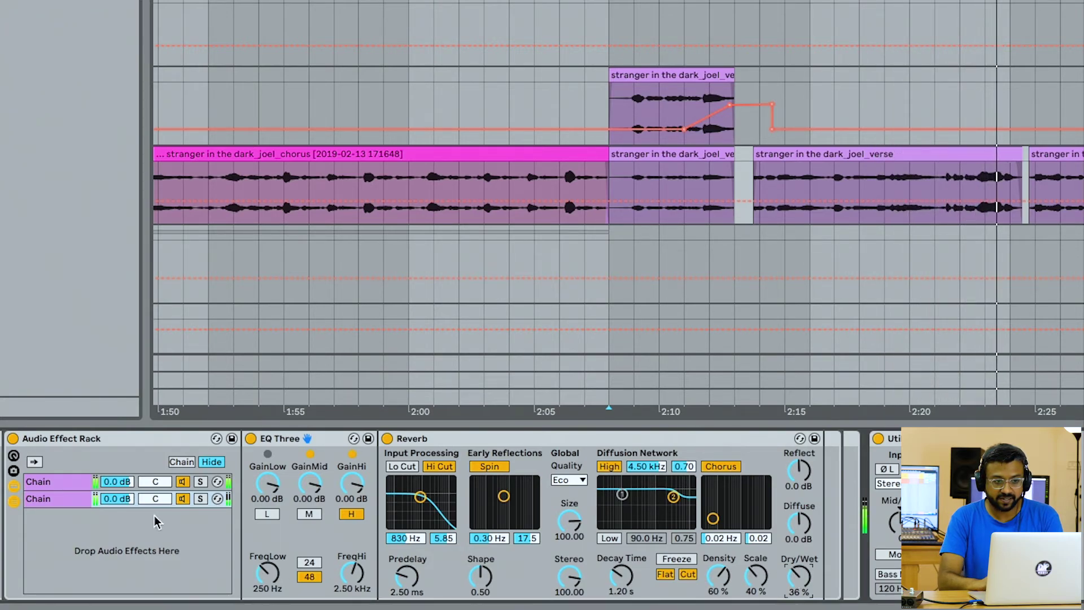
click(71, 484)
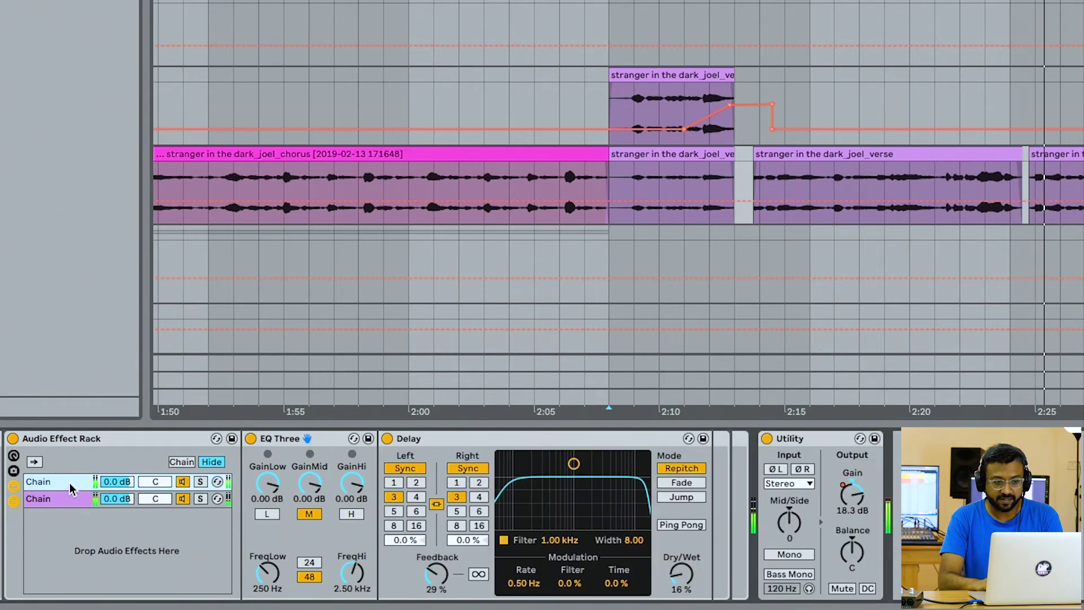
click(56, 499)
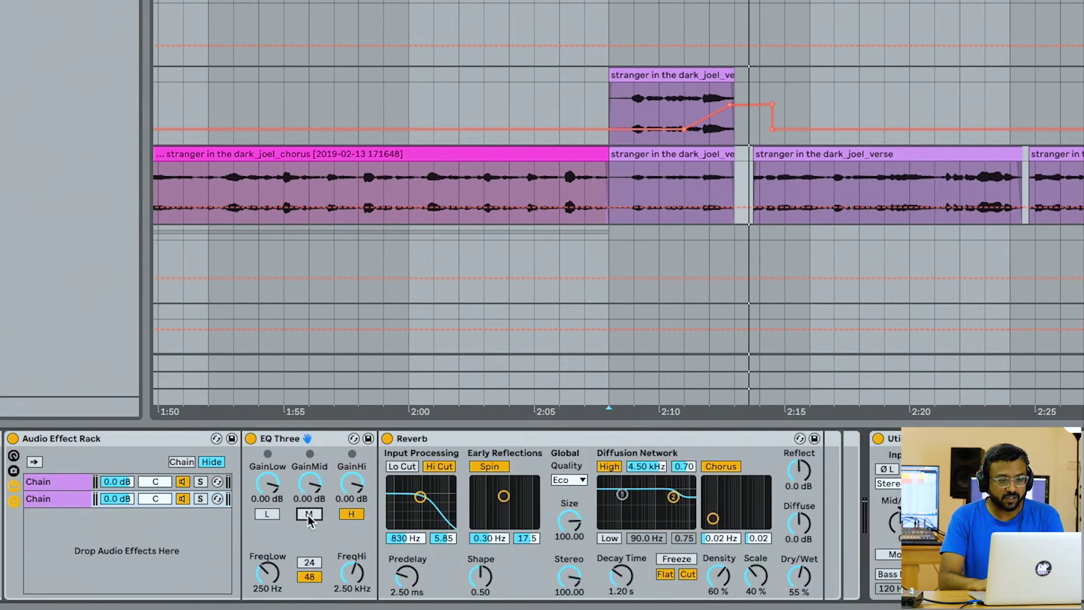
click(72, 483)
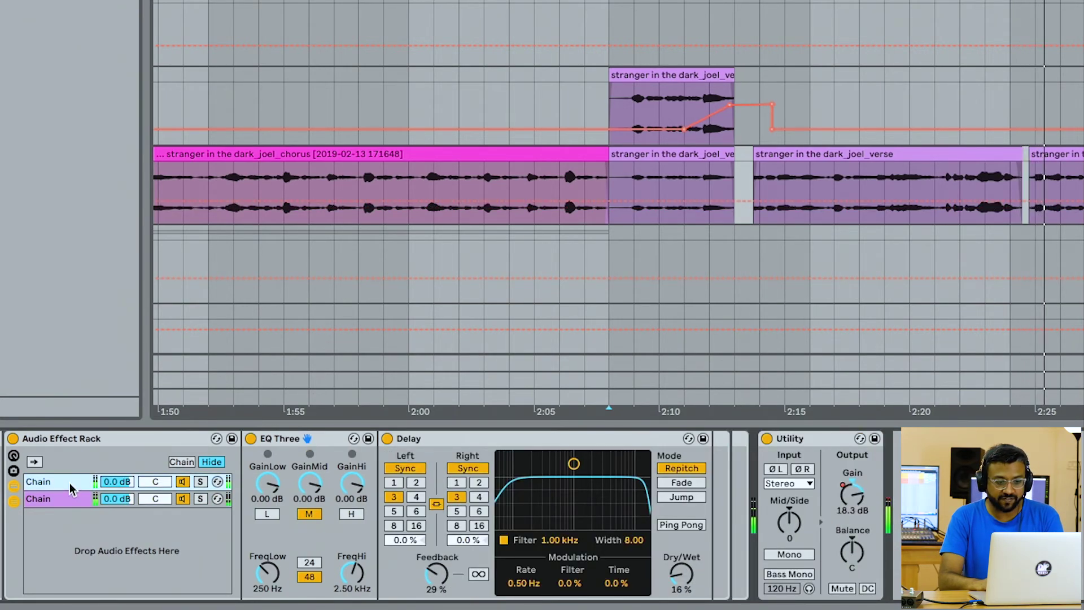
drag(435, 578, 436, 580)
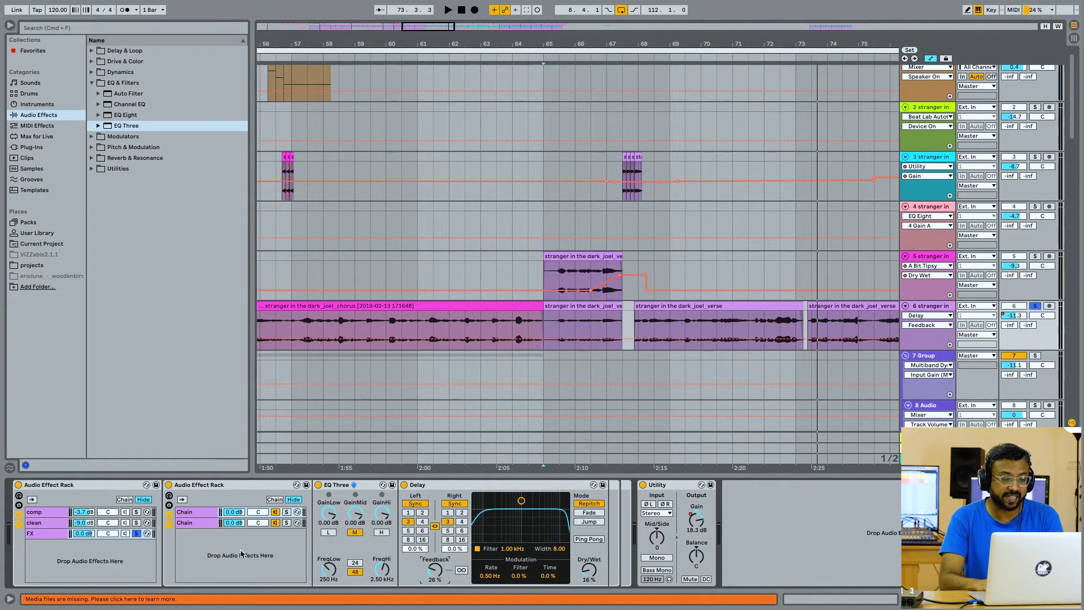
Step: Unsolo the FX chain and set its volume to -5.0 dB while playing it with the comp and clean chains
click(138, 534)
key(space)
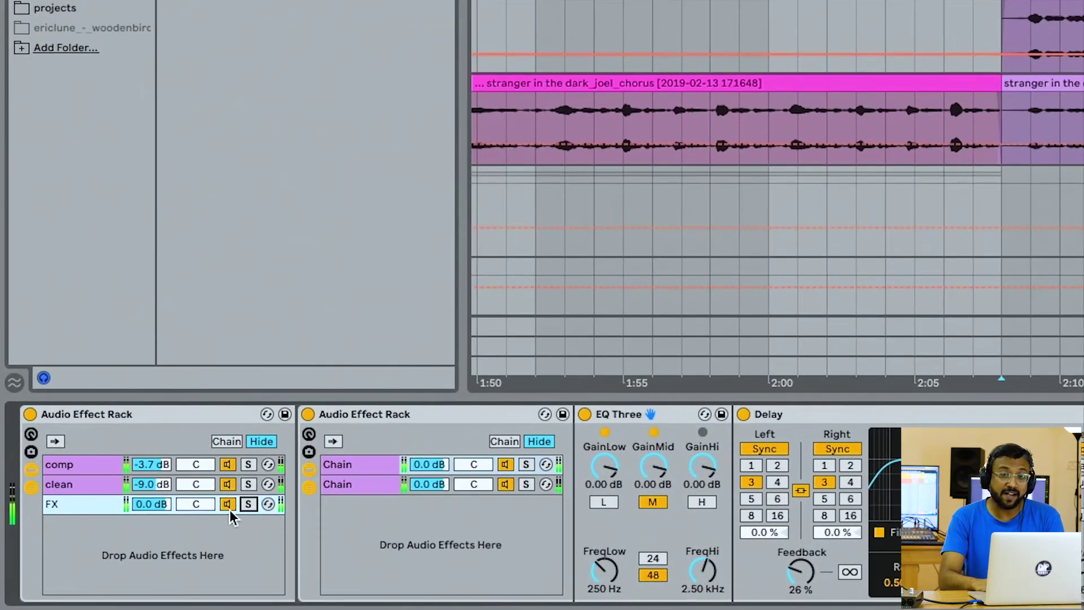
click(163, 503)
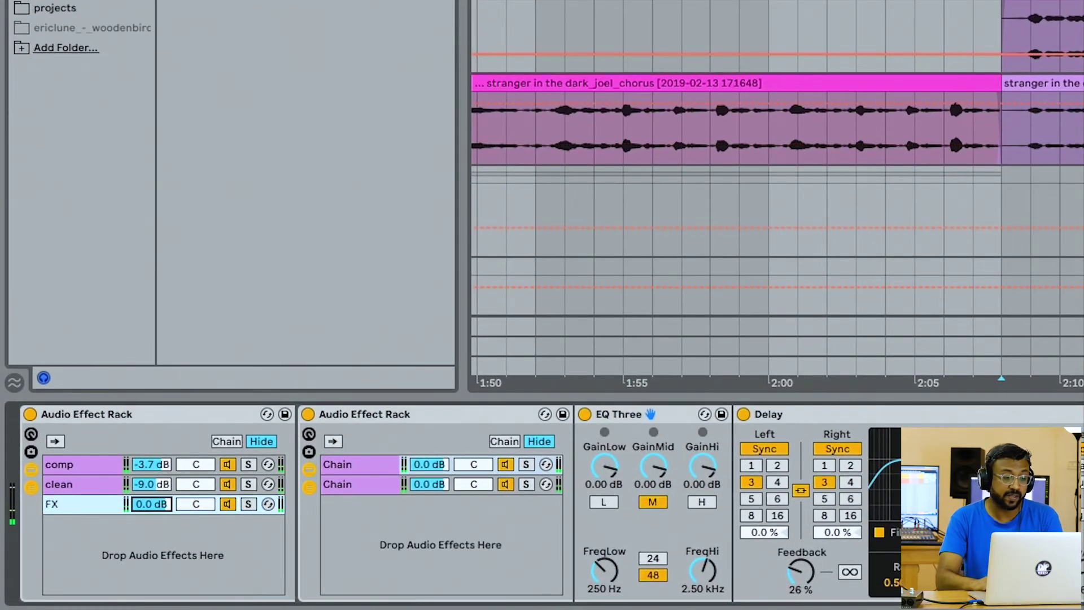
drag(163, 503, 164, 502)
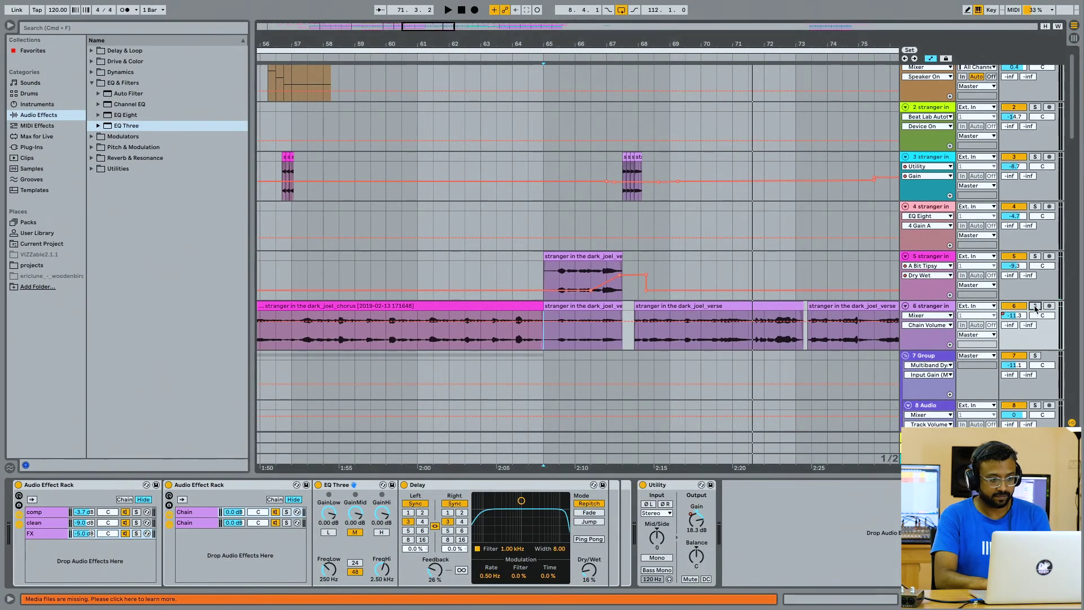
Step: Play the full mix from bar 65, where the vocal verse clip begins, to hear the processed vocal
click(540, 322)
key(space)
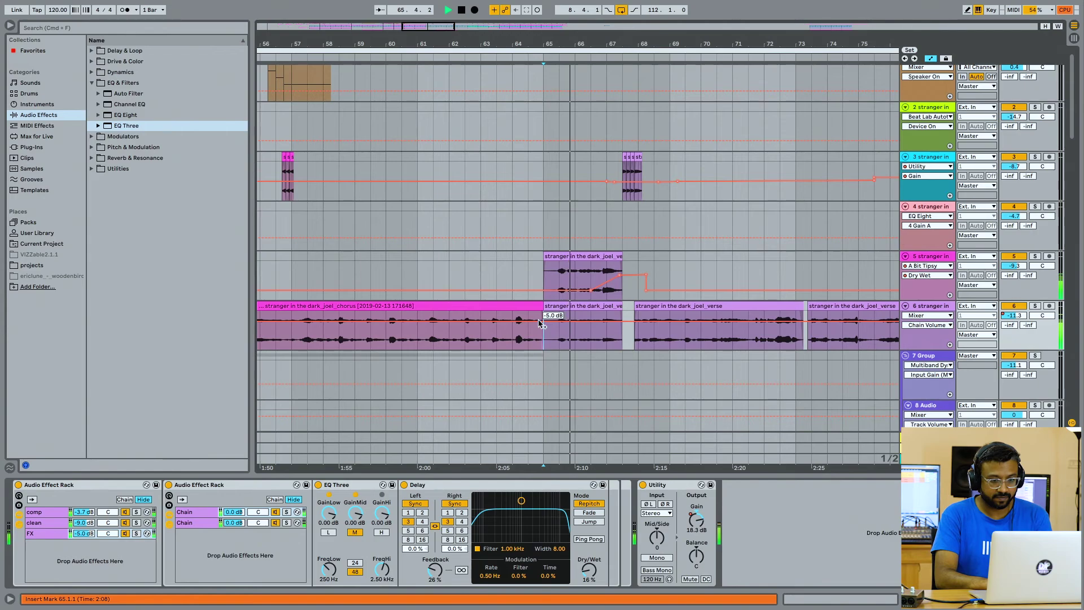